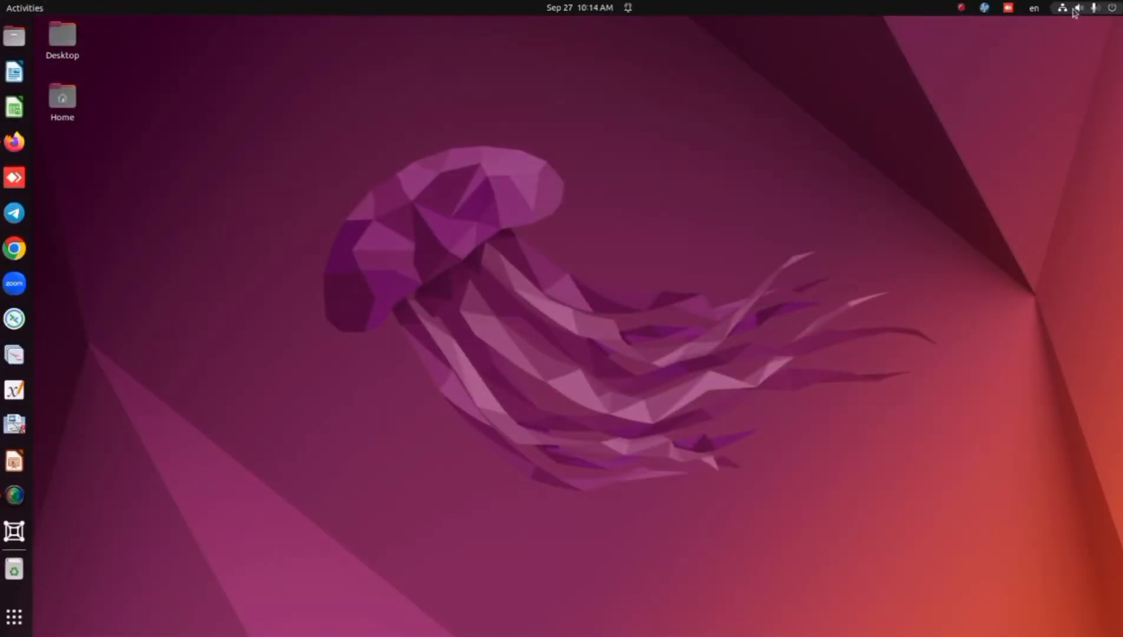
- Turn off the wired network connection from the system menu
click(1073, 10)
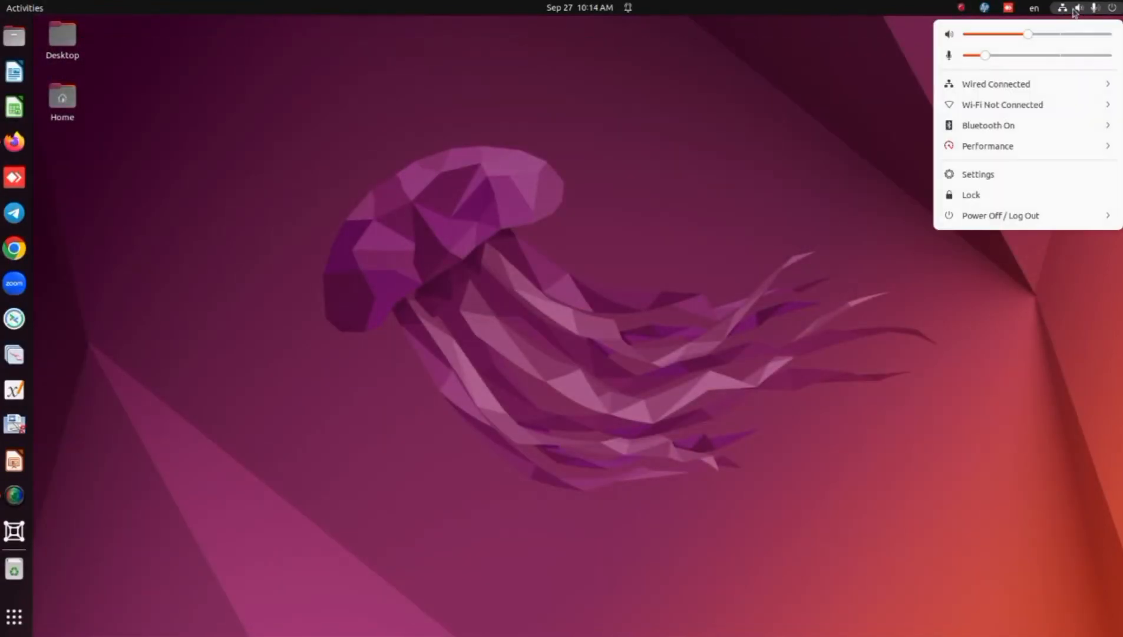
click(1032, 94)
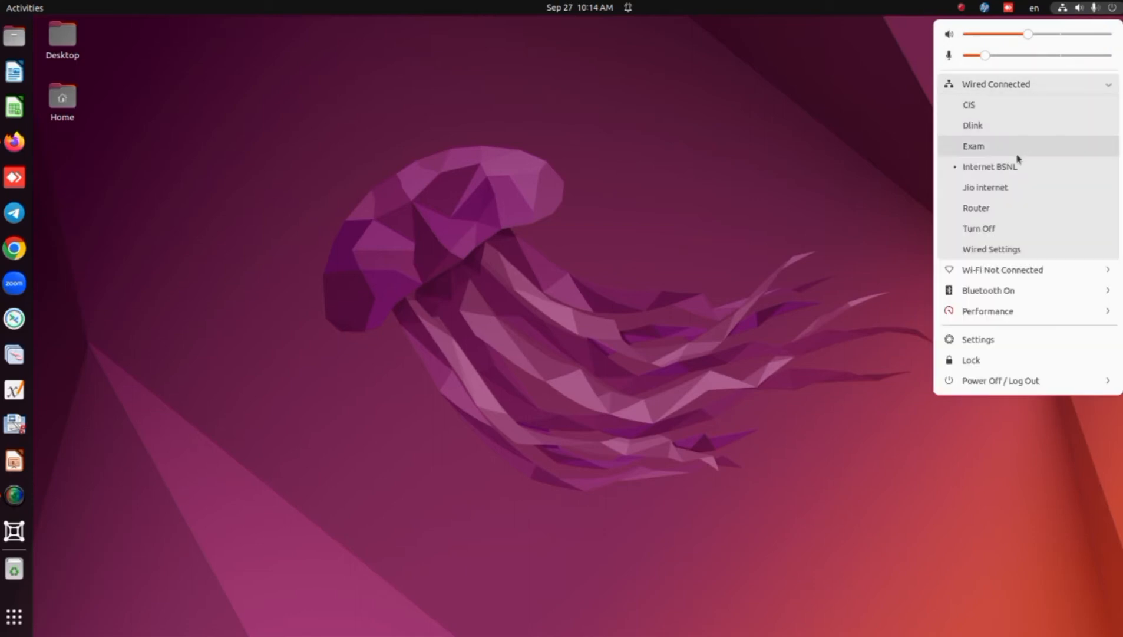
click(1004, 230)
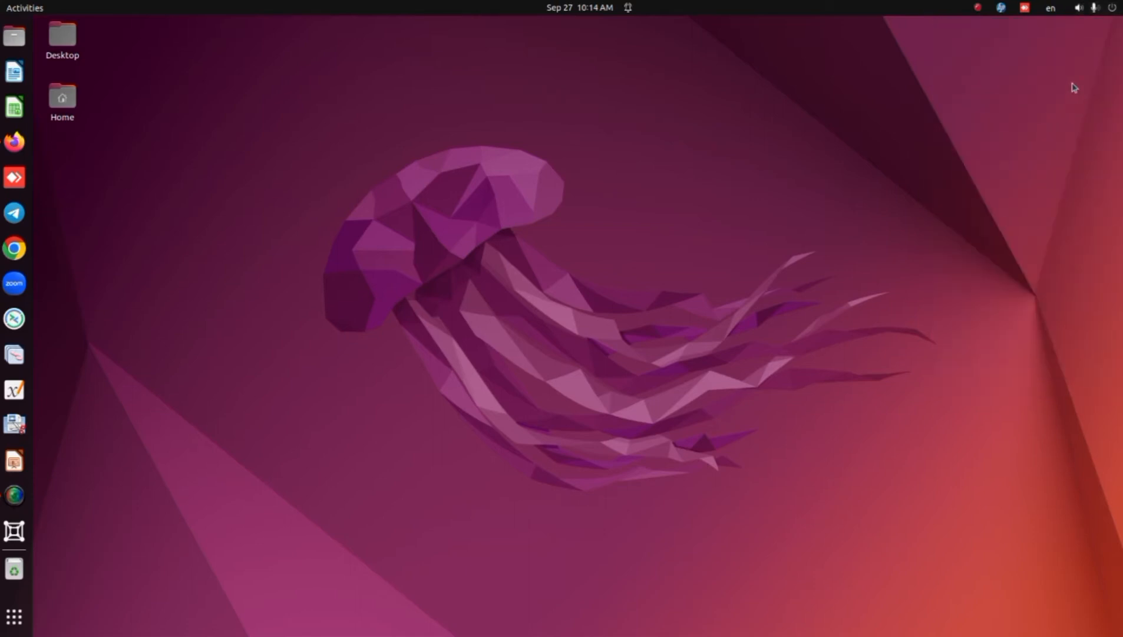
- Bring up the Wi-Fi network list from the system menu
click(1099, 8)
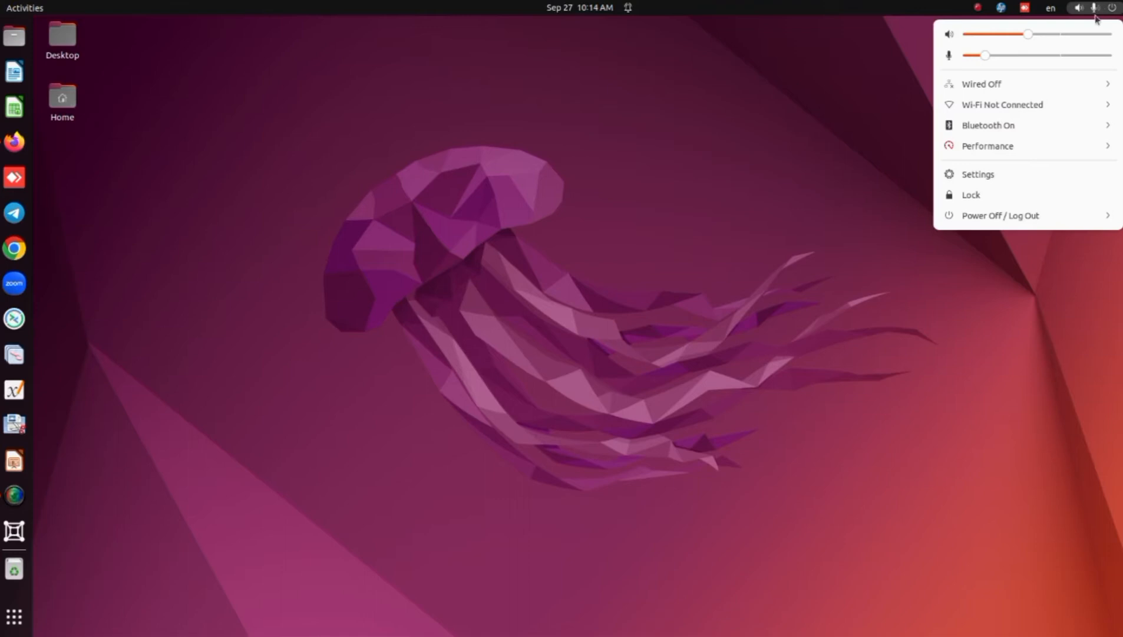
click(1030, 108)
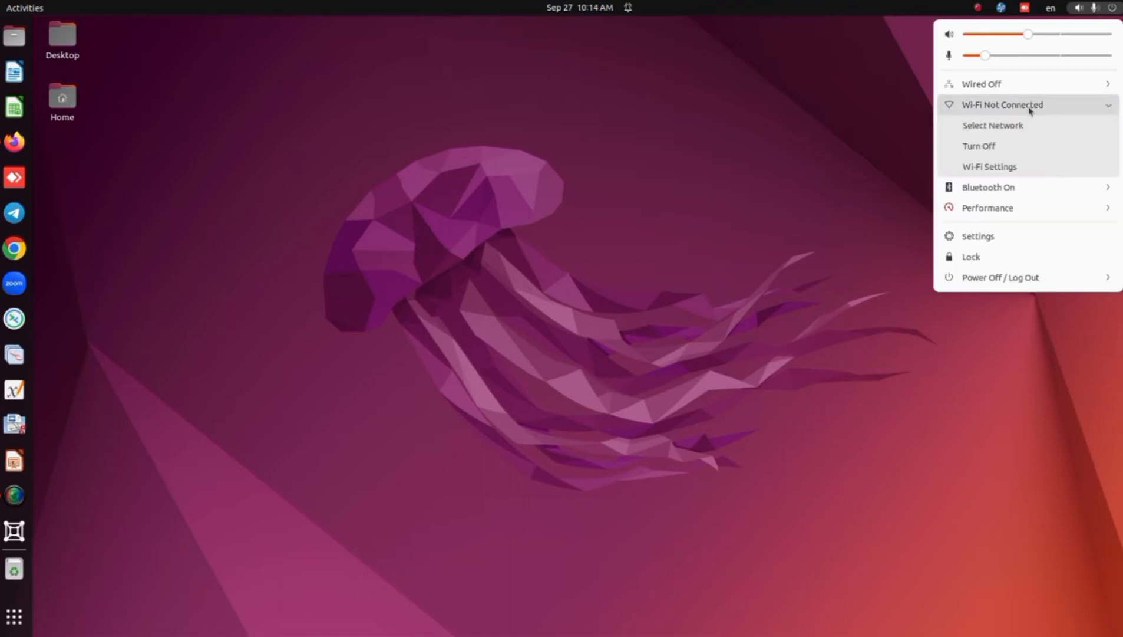
click(1024, 135)
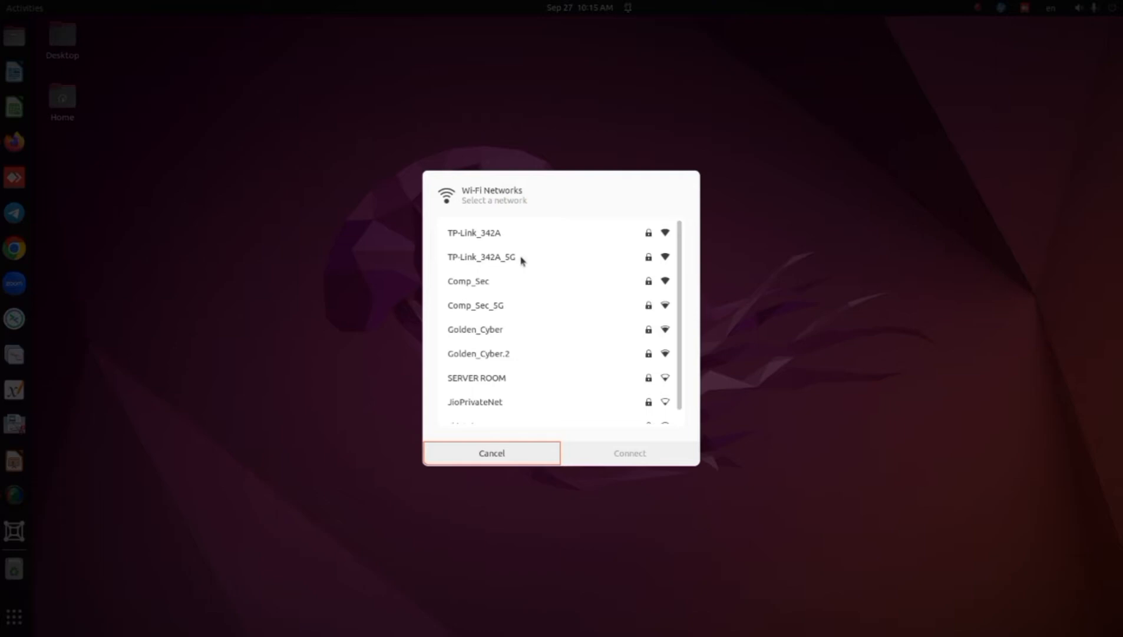
- Connect to TP-Link_342A_5G with the default wireless password from the router label
click(521, 260)
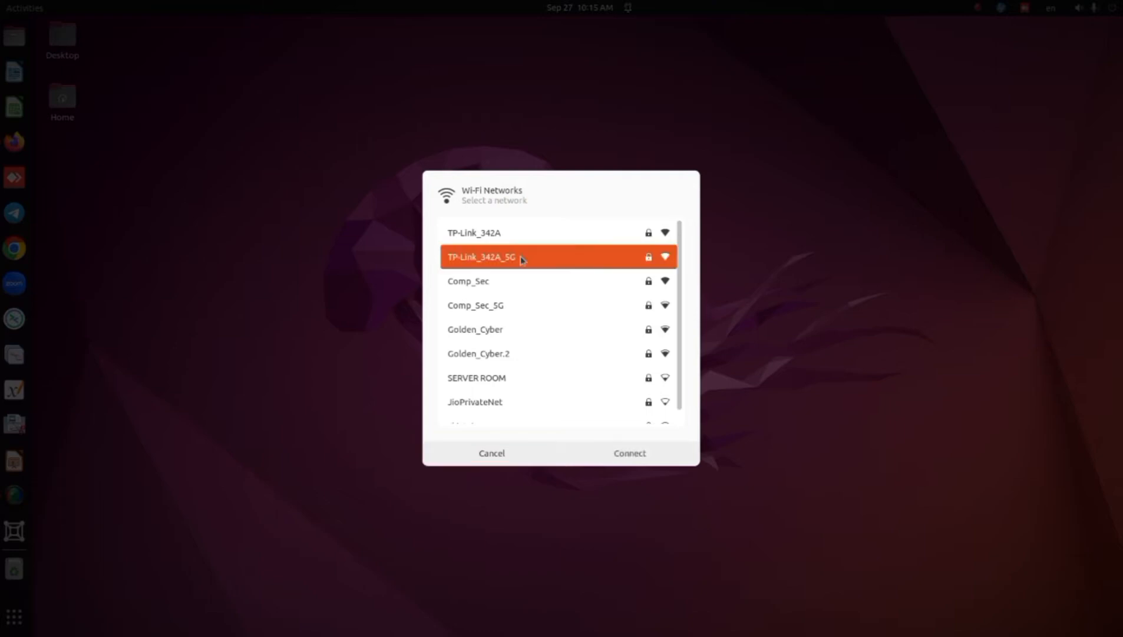
click(646, 454)
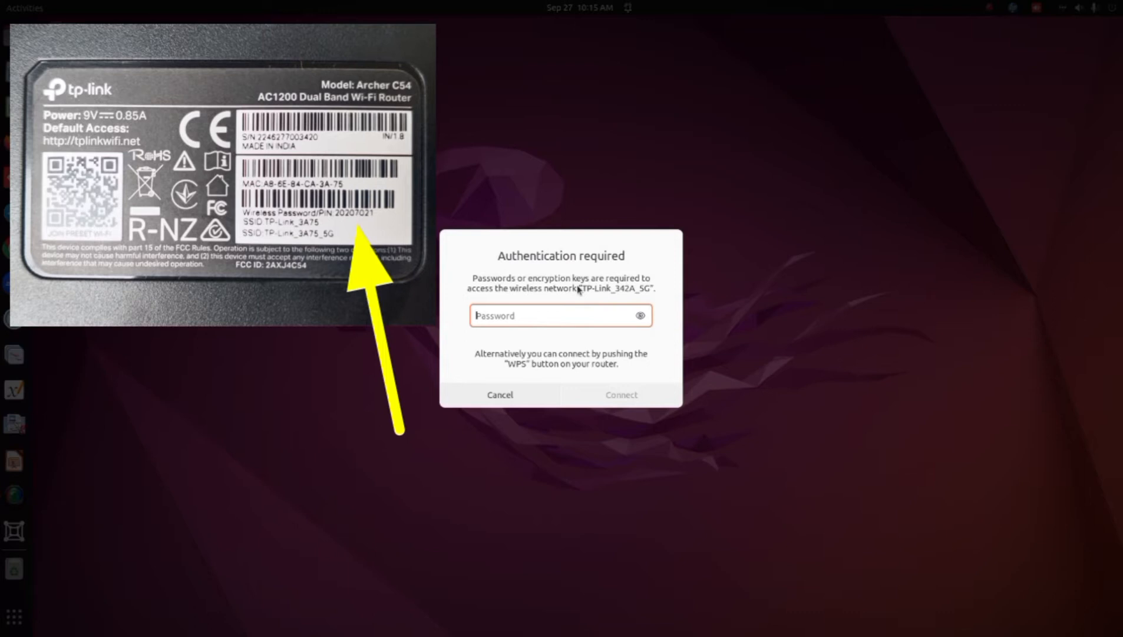
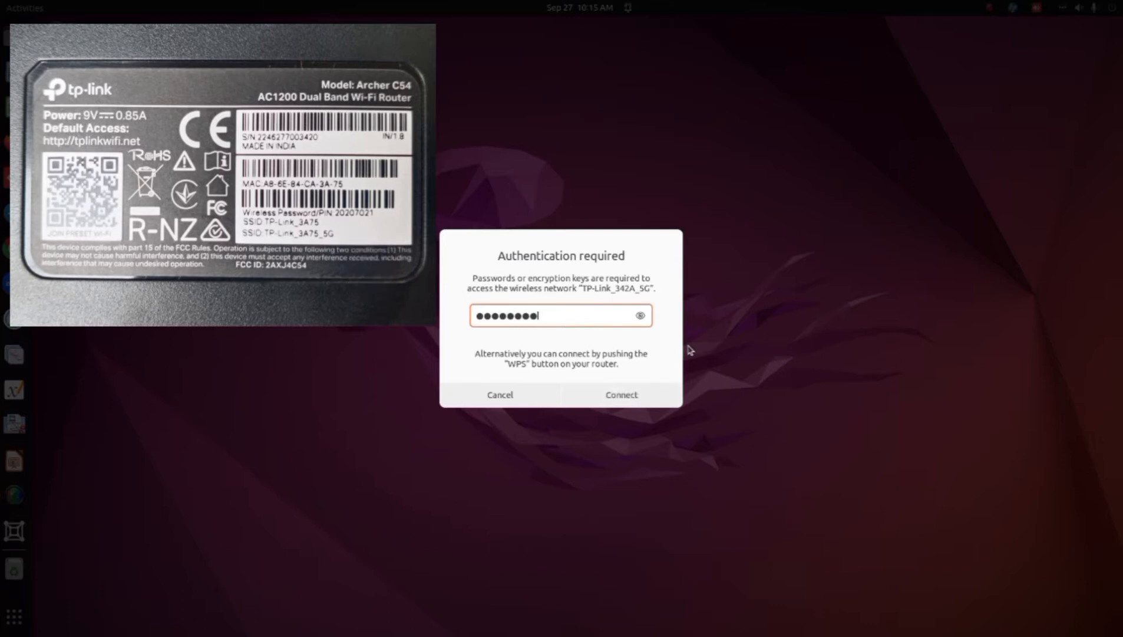
click(643, 395)
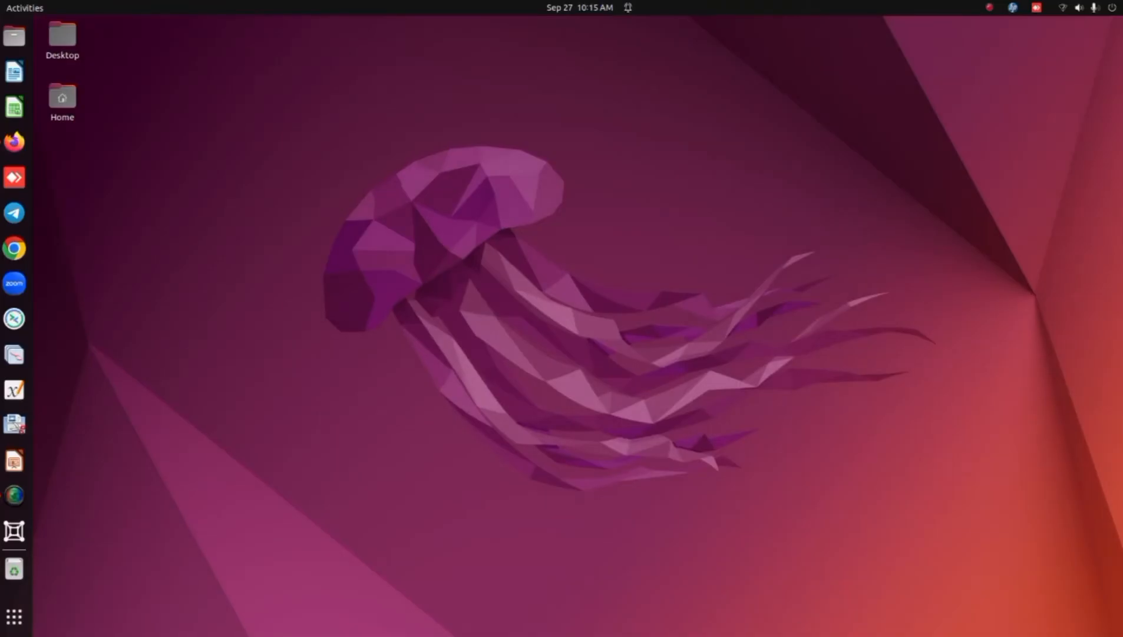
- Confirm the Wi-Fi connection, then load tplinkwifi.net in Firefox
click(1065, 9)
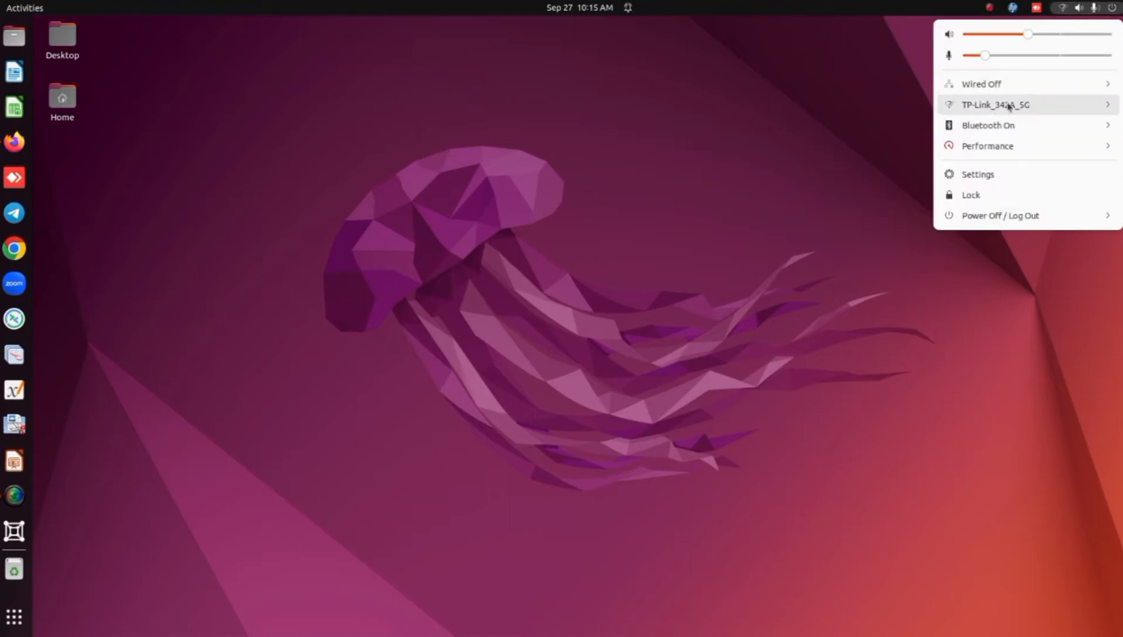
click(487, 180)
click(12, 145)
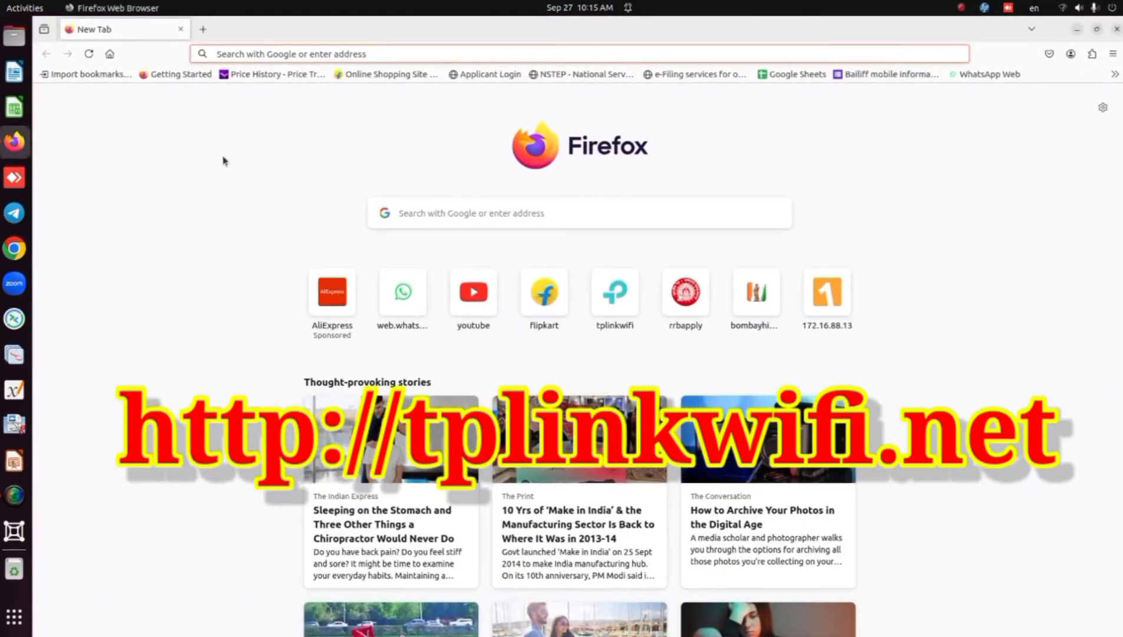
click(435, 217)
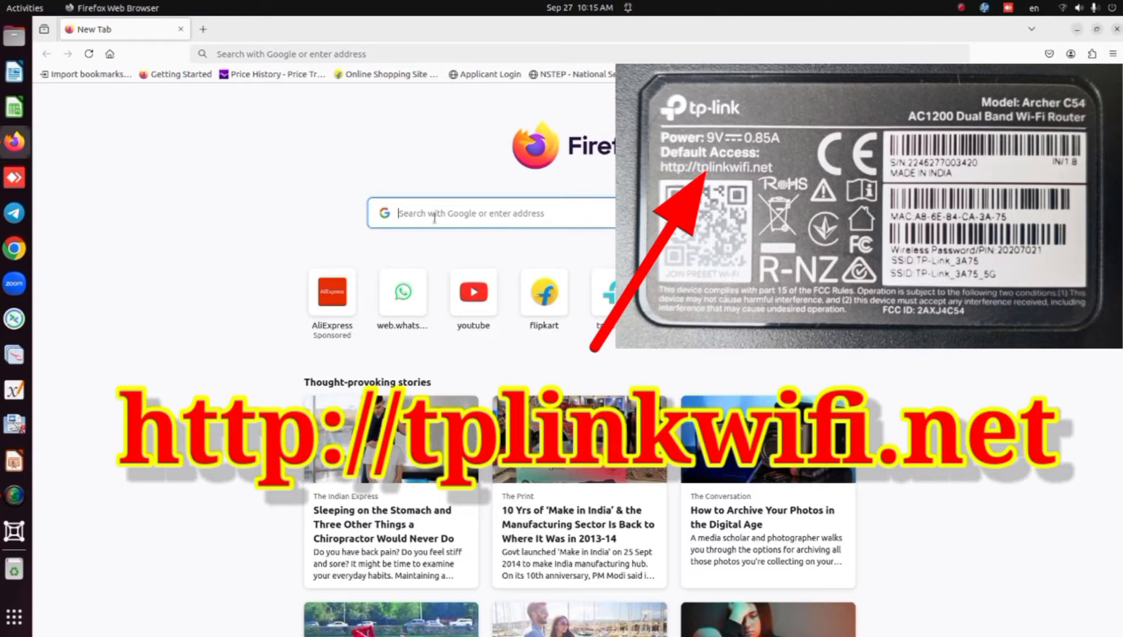
text(tplinkwifi.net/)
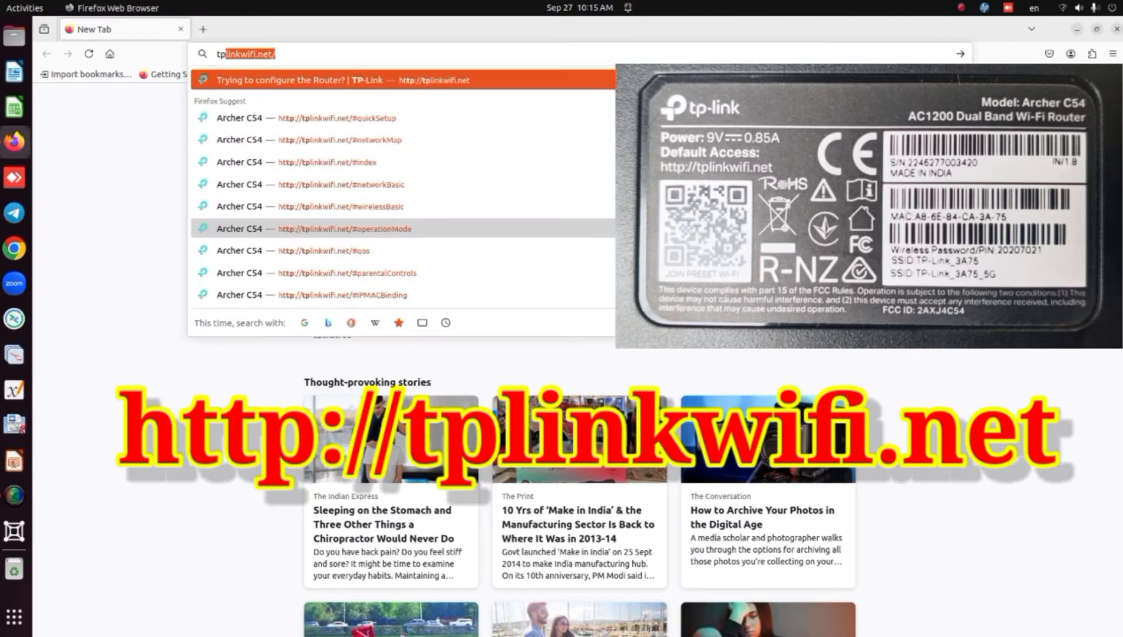
key(Return)
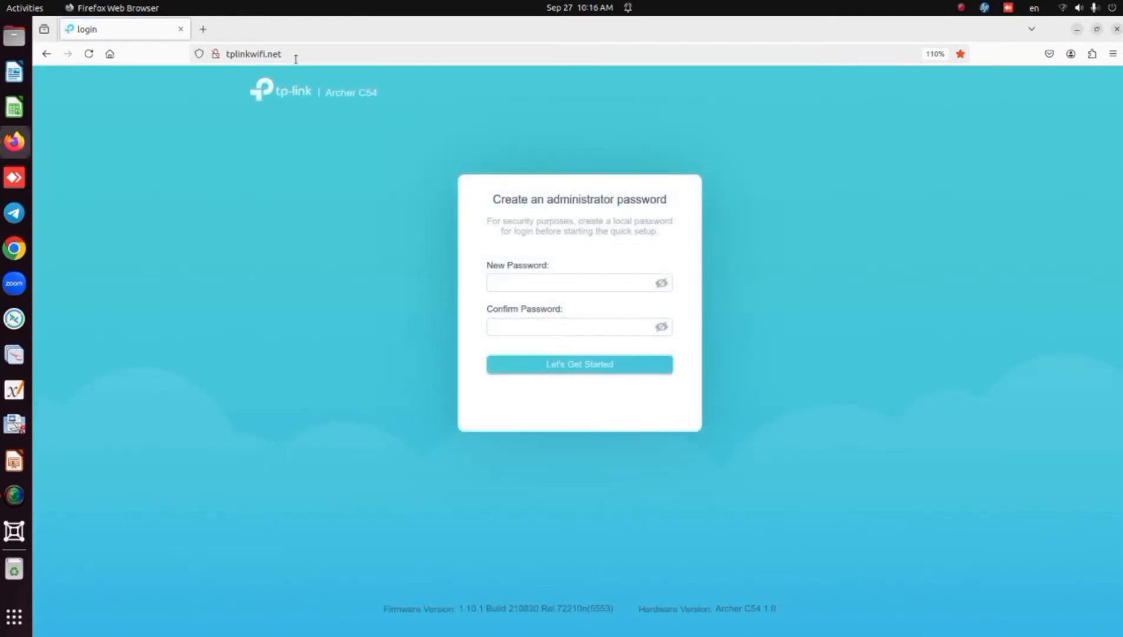
- Enter and confirm a new administrator password, dismiss the insecure-login warning, and submit
click(531, 325)
click(512, 282)
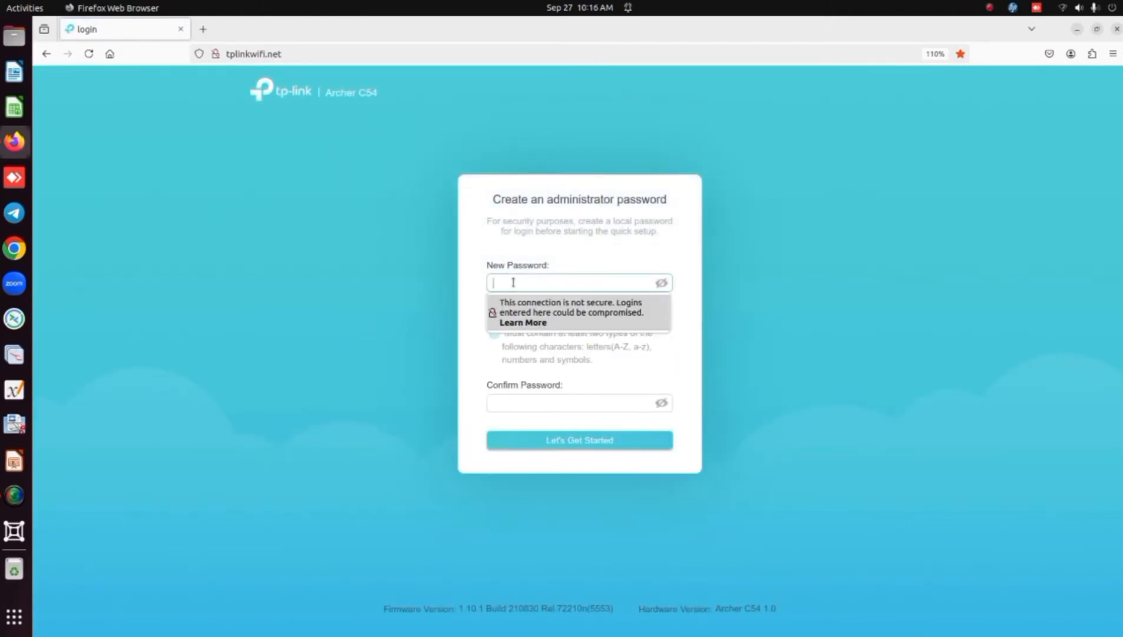
click(520, 402)
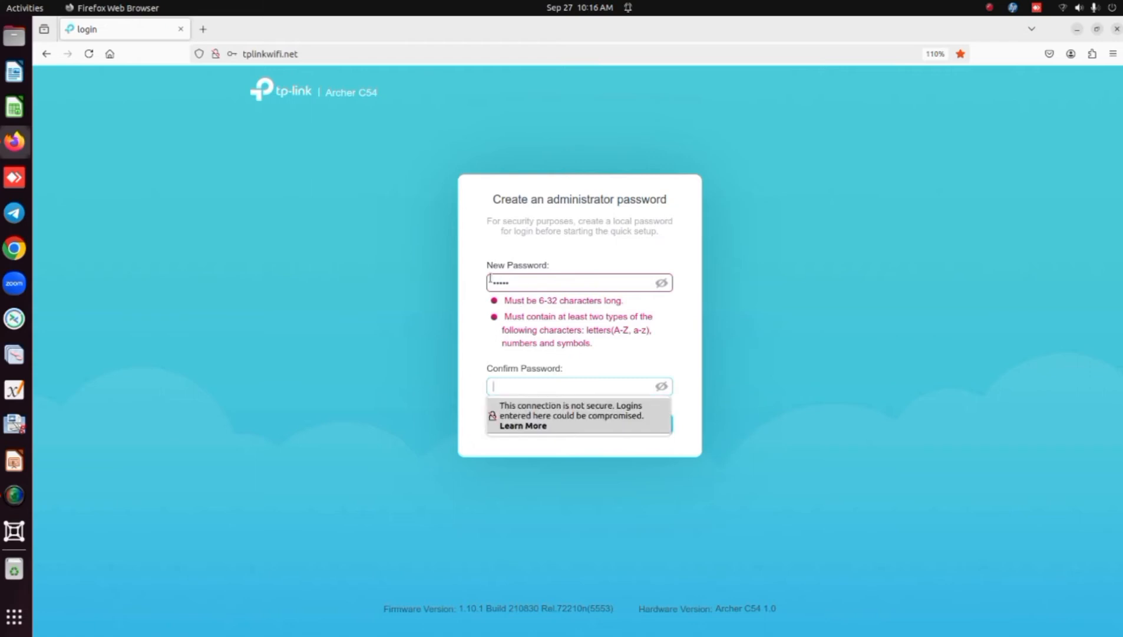
click(523, 283)
text(••••)
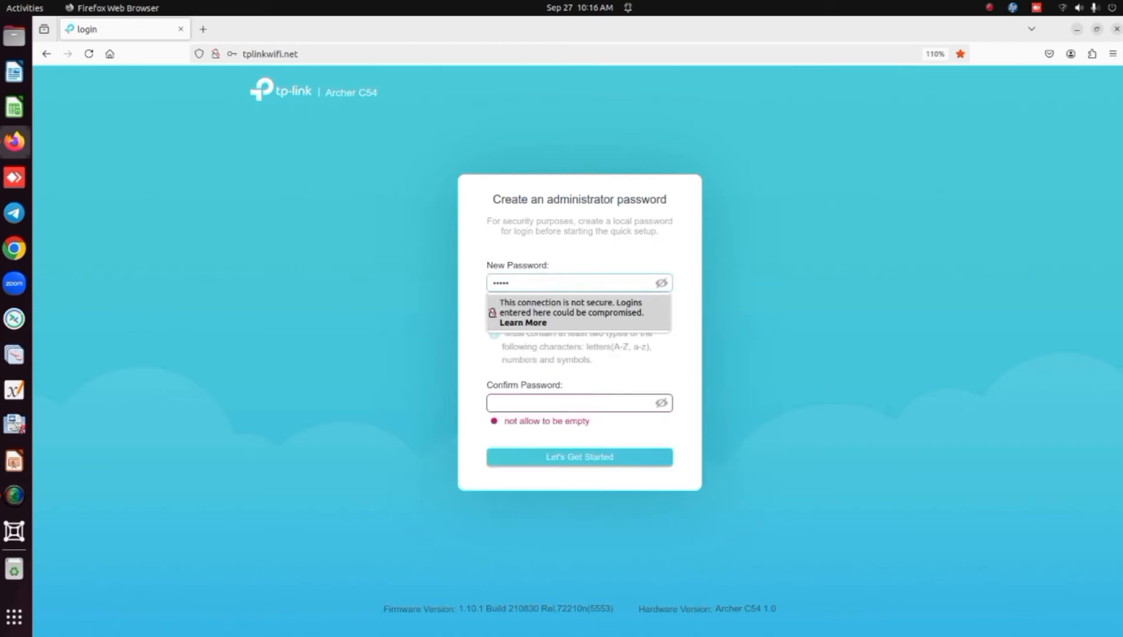
click(531, 404)
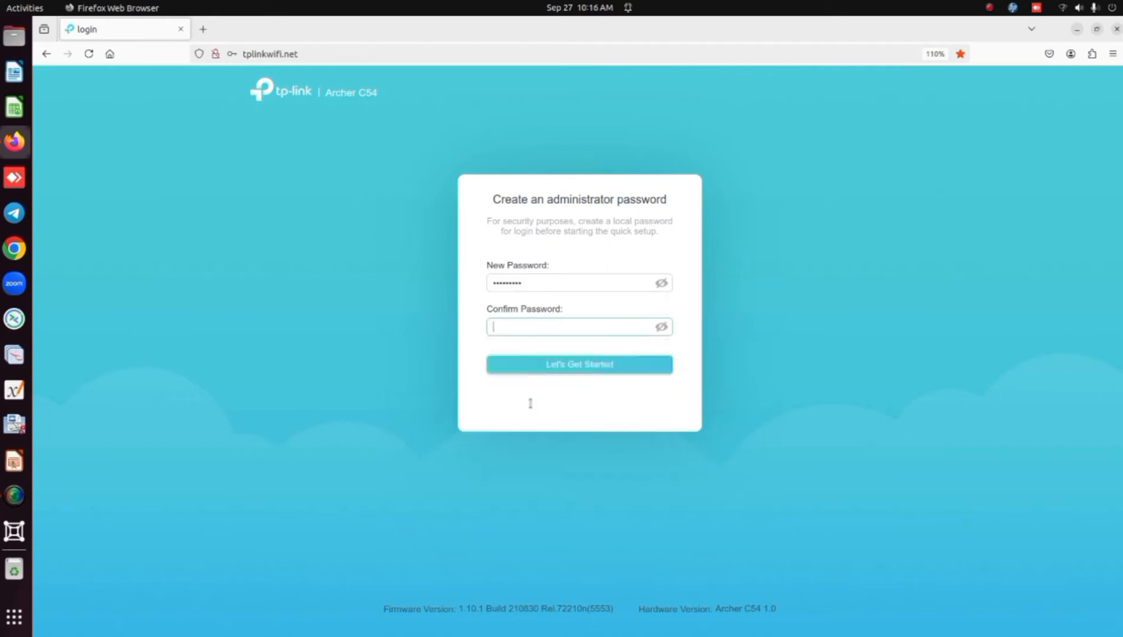
text(•••••)
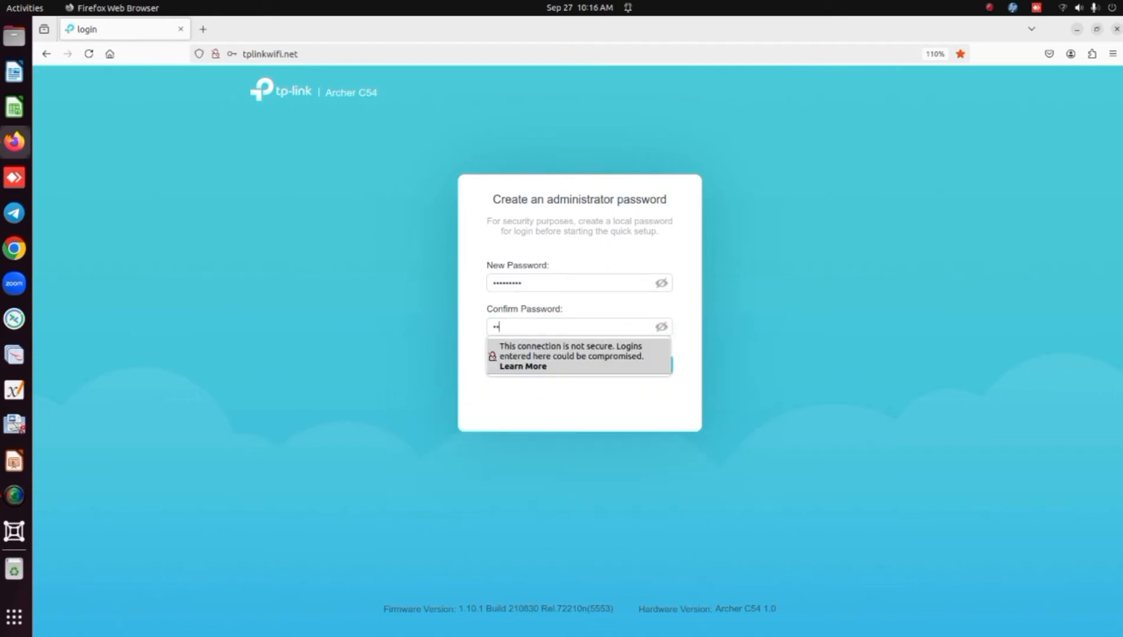
text(••••)
click(537, 424)
click(533, 365)
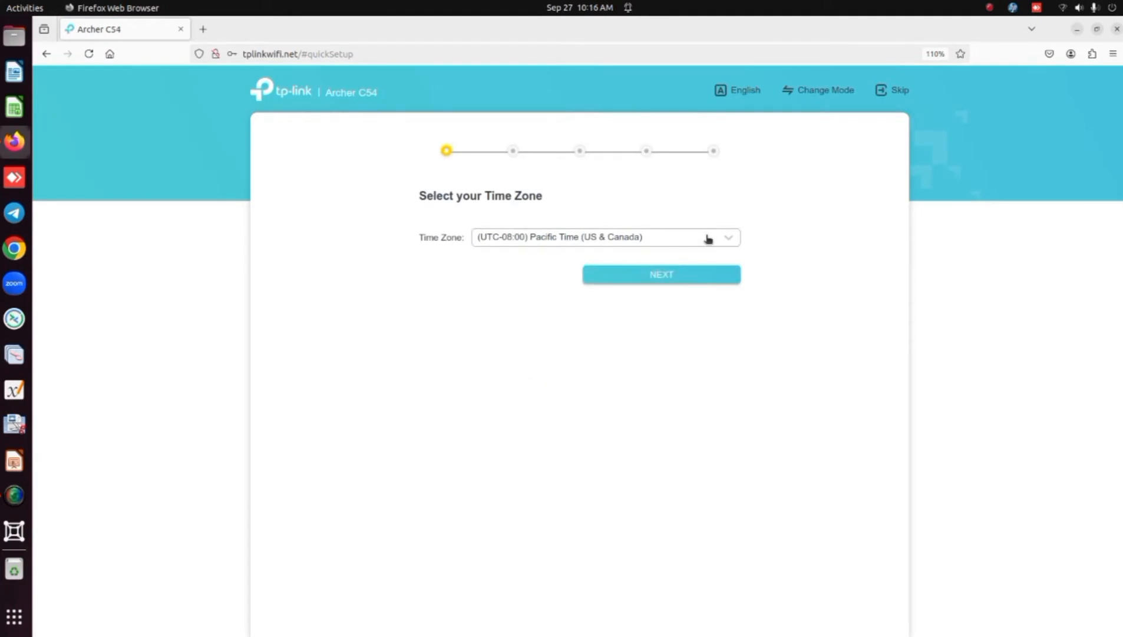
- Set the time zone to Chennai, Kolkata, Mumbai, New Delhi and advance to connection type
click(708, 238)
scroll(703, 302, down, 3)
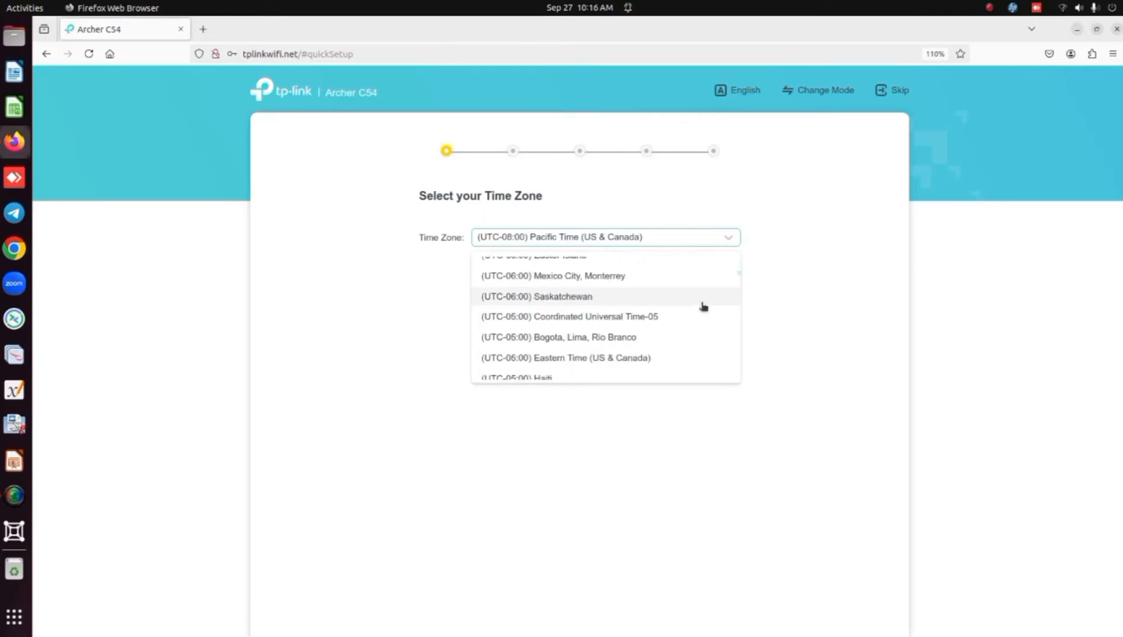
scroll(703, 306, down, 5)
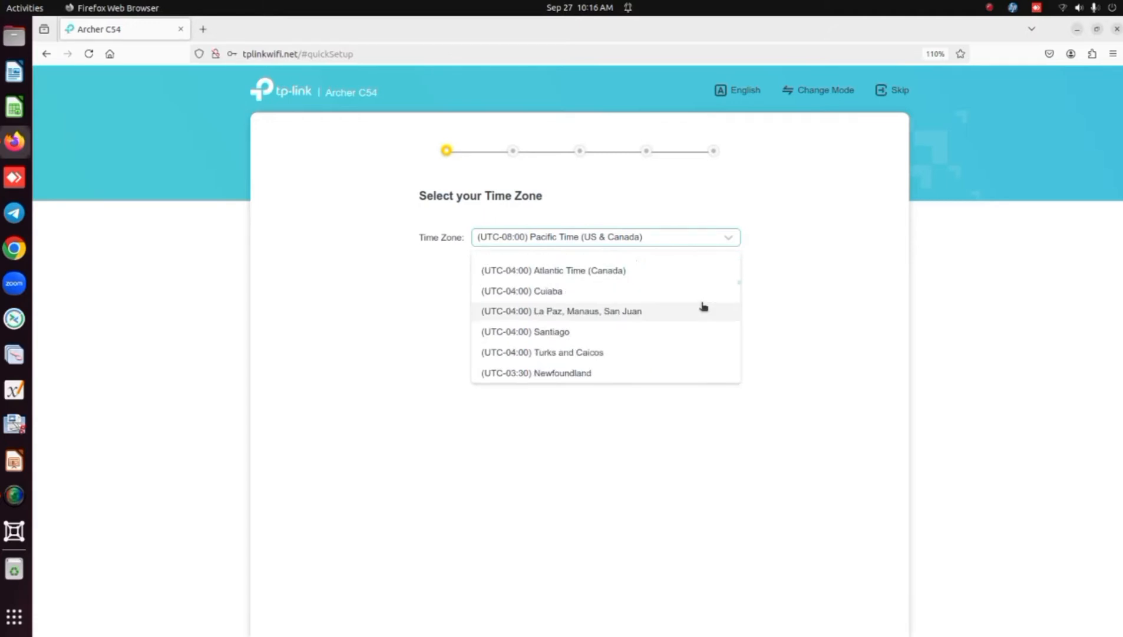
scroll(703, 306, down, 6)
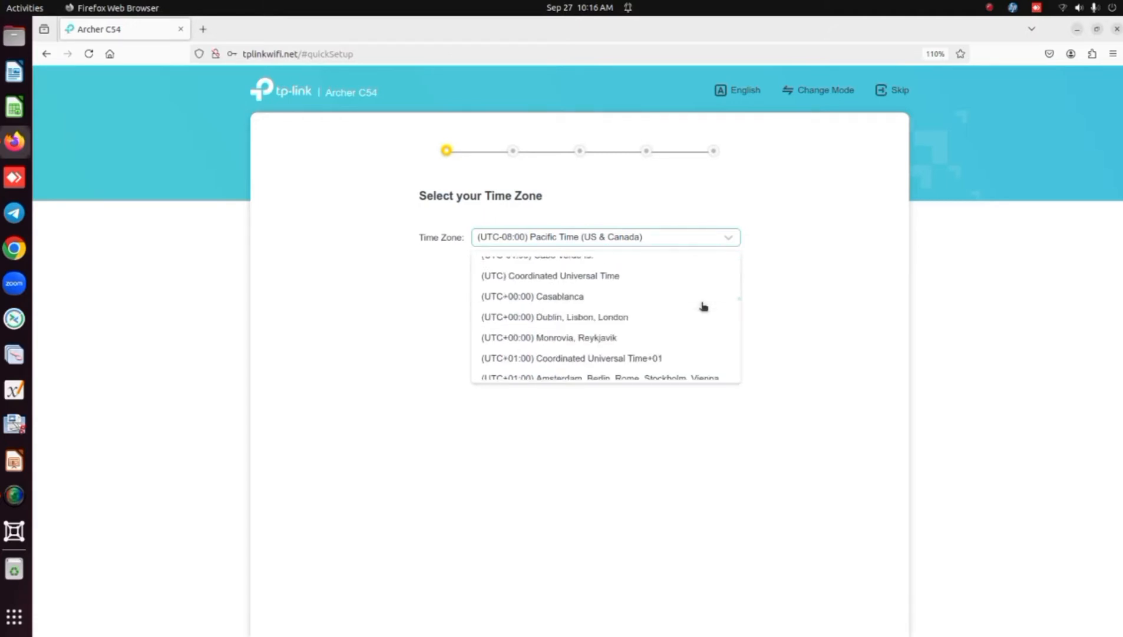
scroll(703, 306, down, 6)
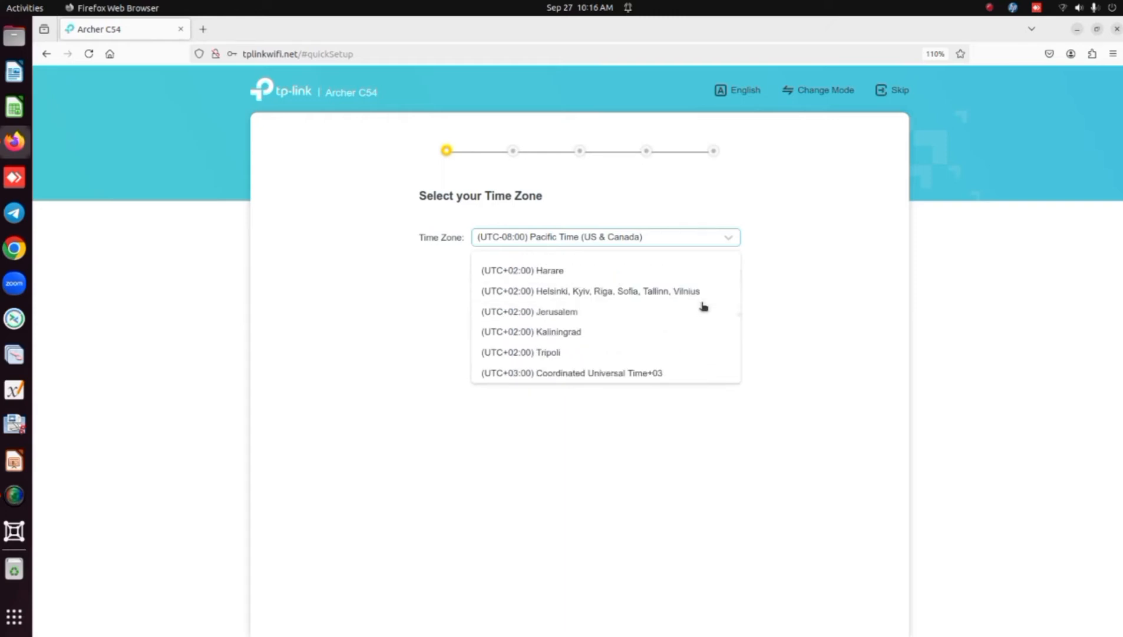
scroll(703, 306, down, 6)
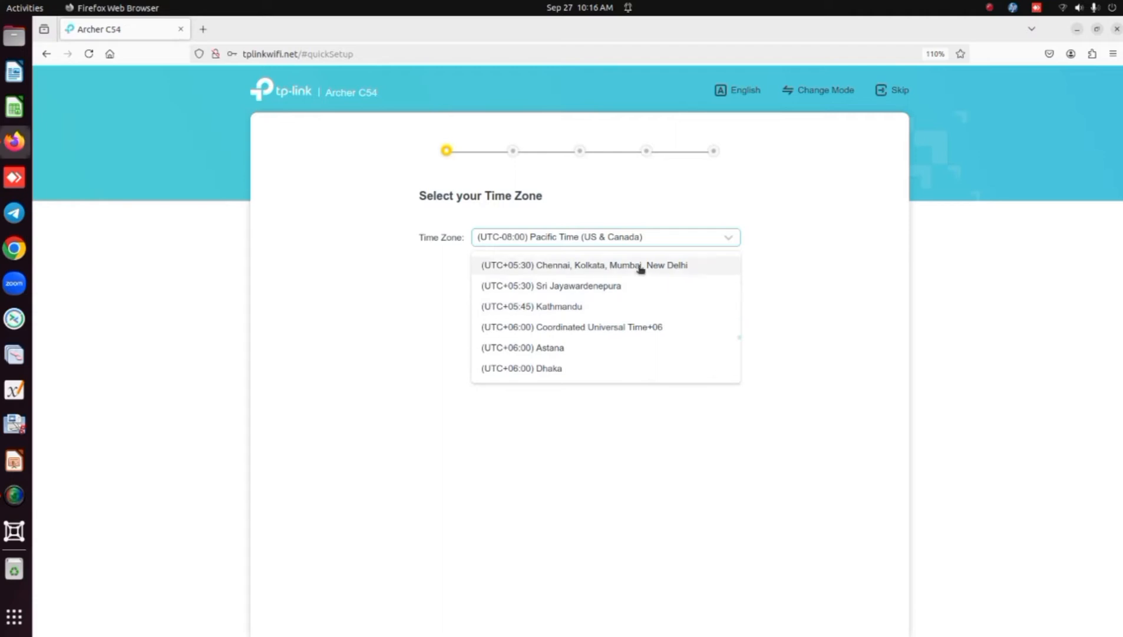
click(708, 267)
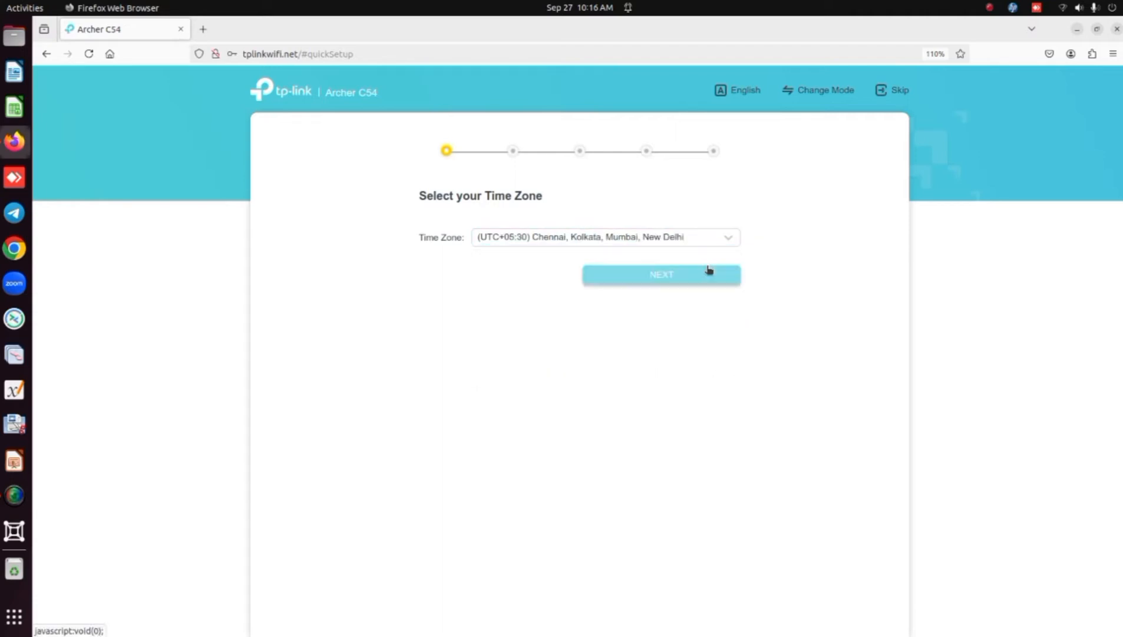
click(708, 273)
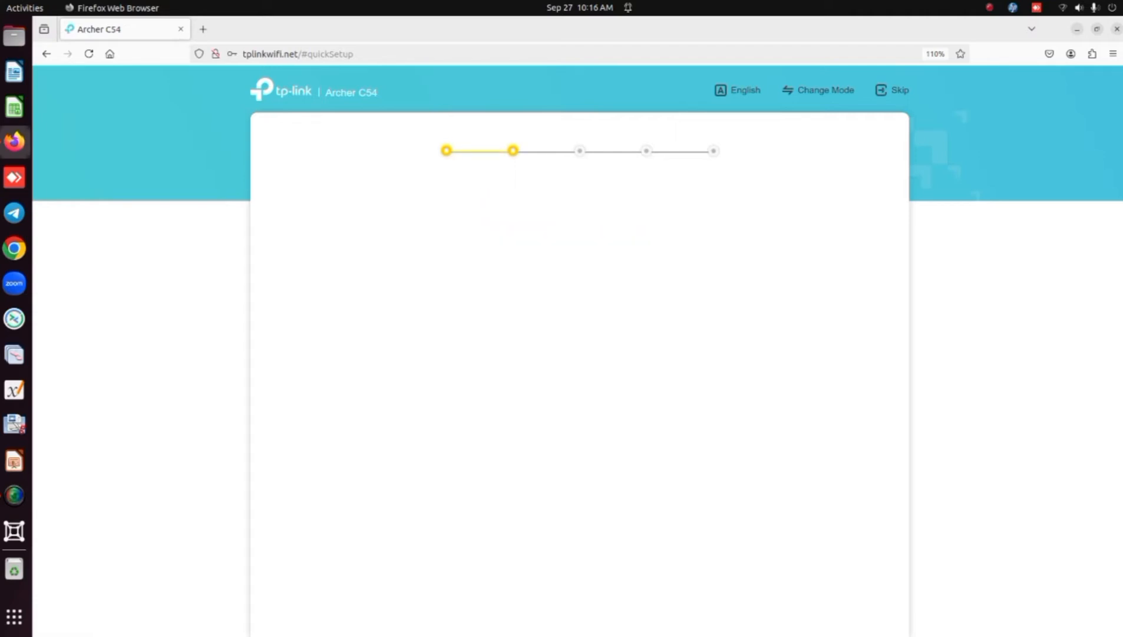
click(1078, 8)
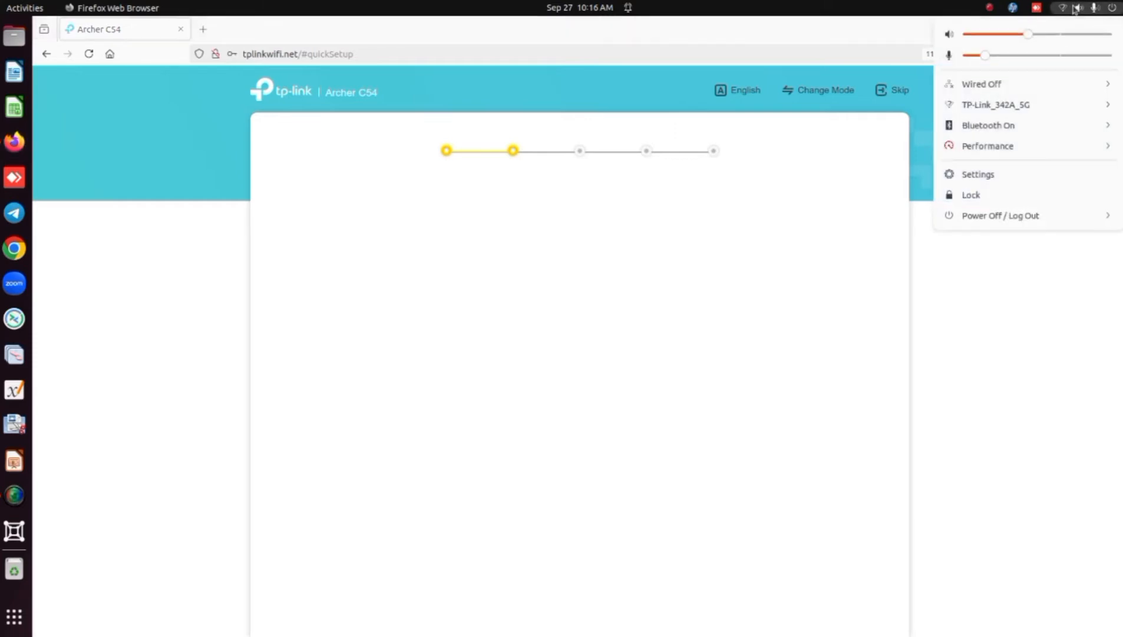
click(968, 11)
click(990, 8)
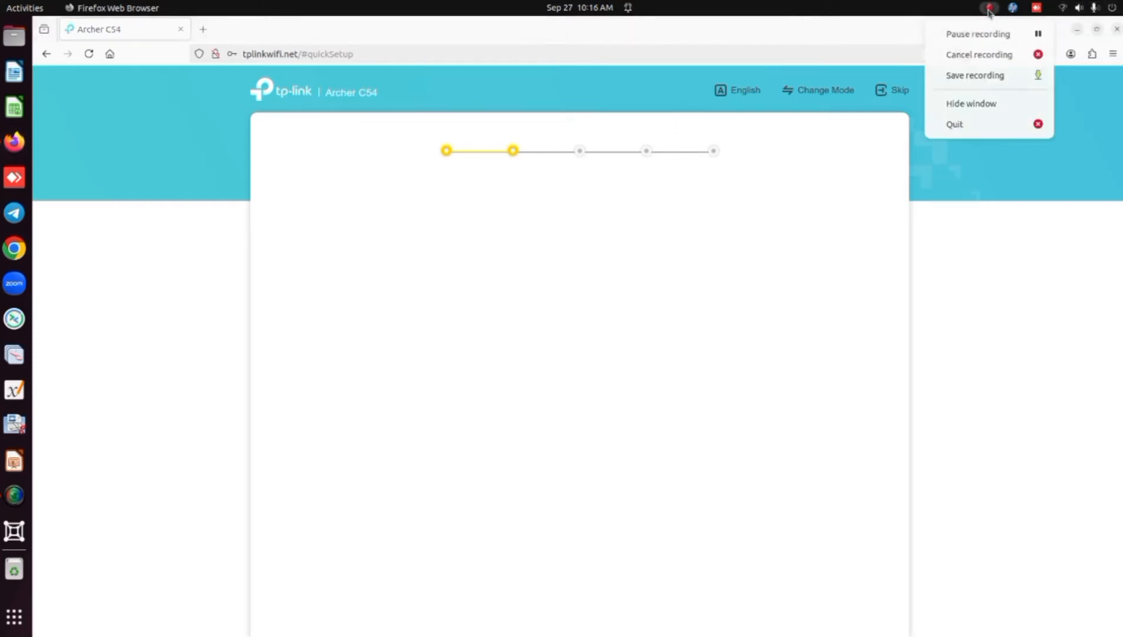
click(978, 33)
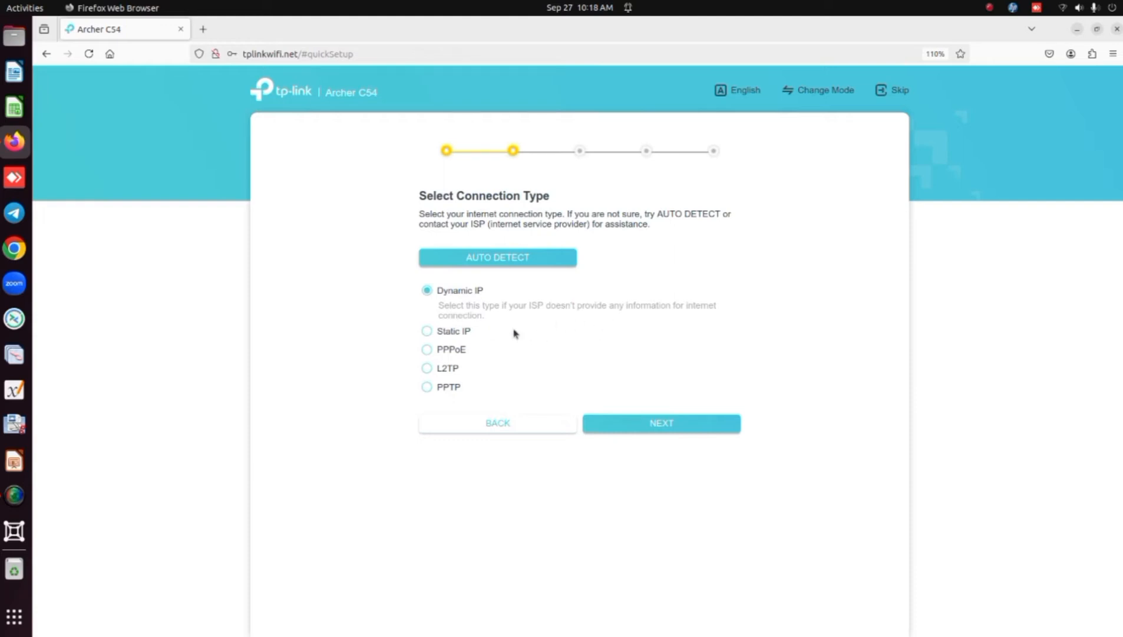
- Choose Static IP and enter IP address 176.16.6.10
click(427, 333)
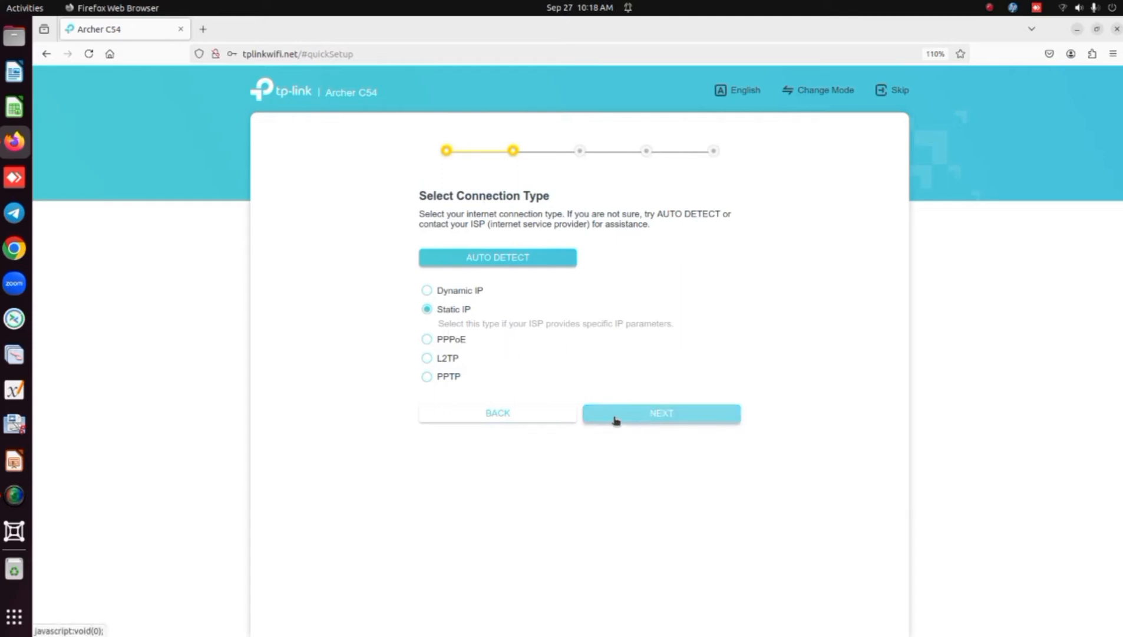
click(637, 419)
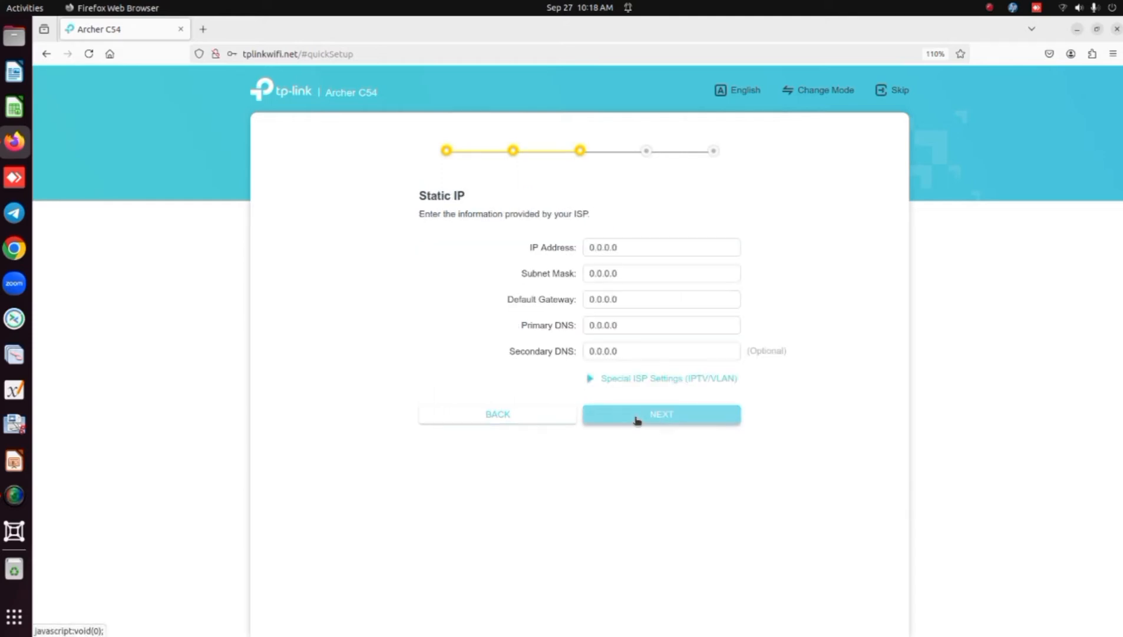
click(632, 247)
drag(620, 247, 583, 248)
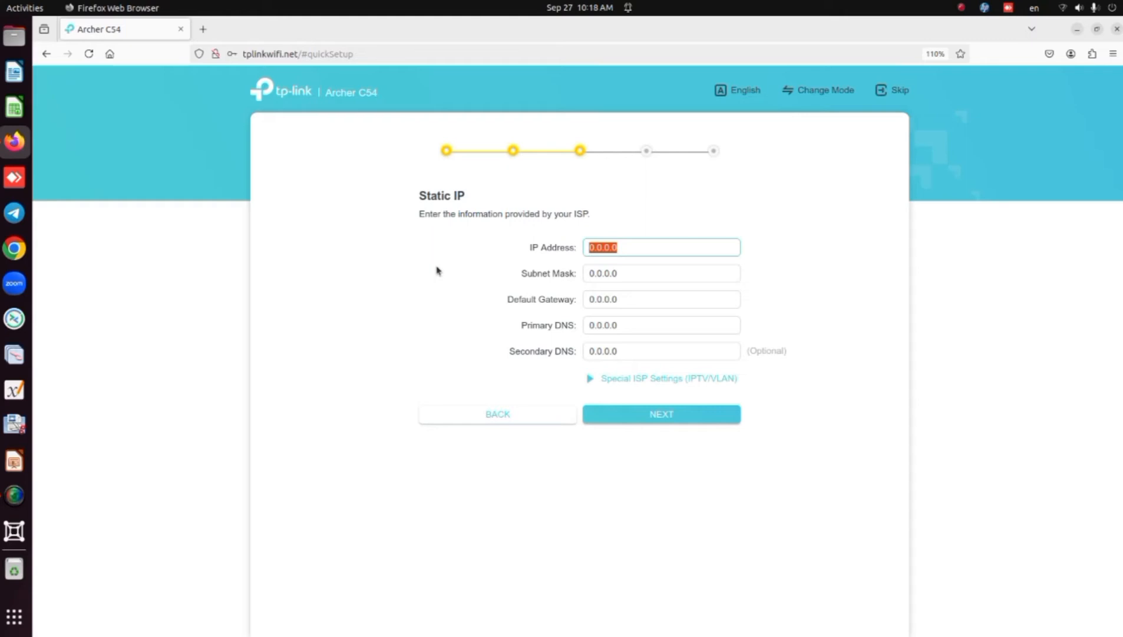
text(176.16.6.10)
- Enter mask 255.255.255.0, gateway 176.16.6.1, DNS 8.8.8.8 and 8.8.4.4, then continue
drag(632, 274, 582, 273)
text(255.255.255)
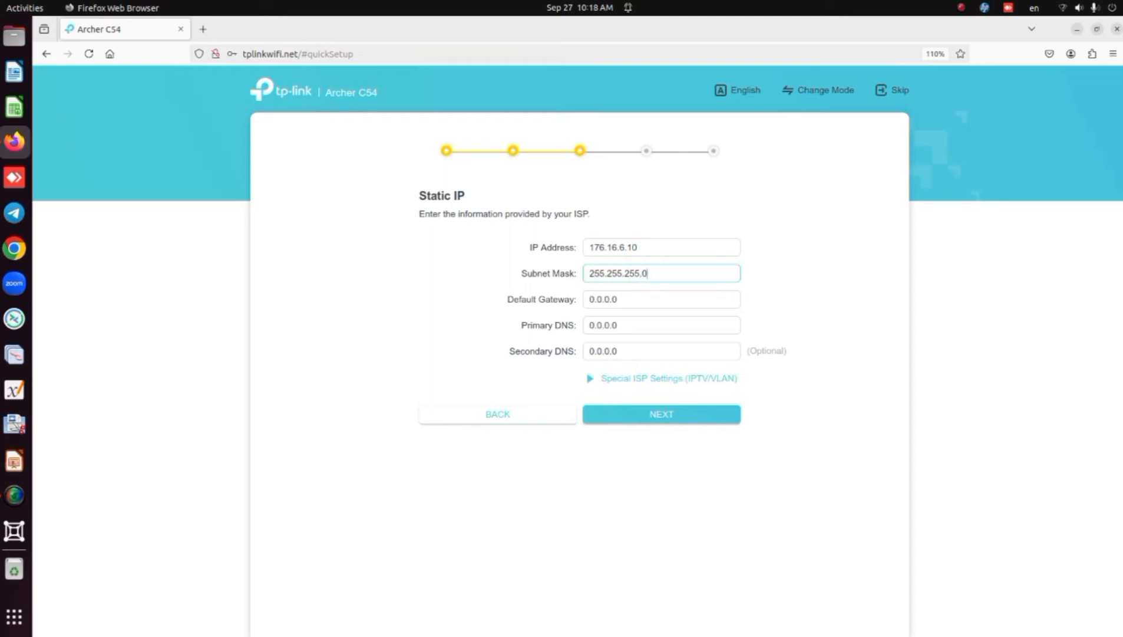
drag(629, 303, 582, 302)
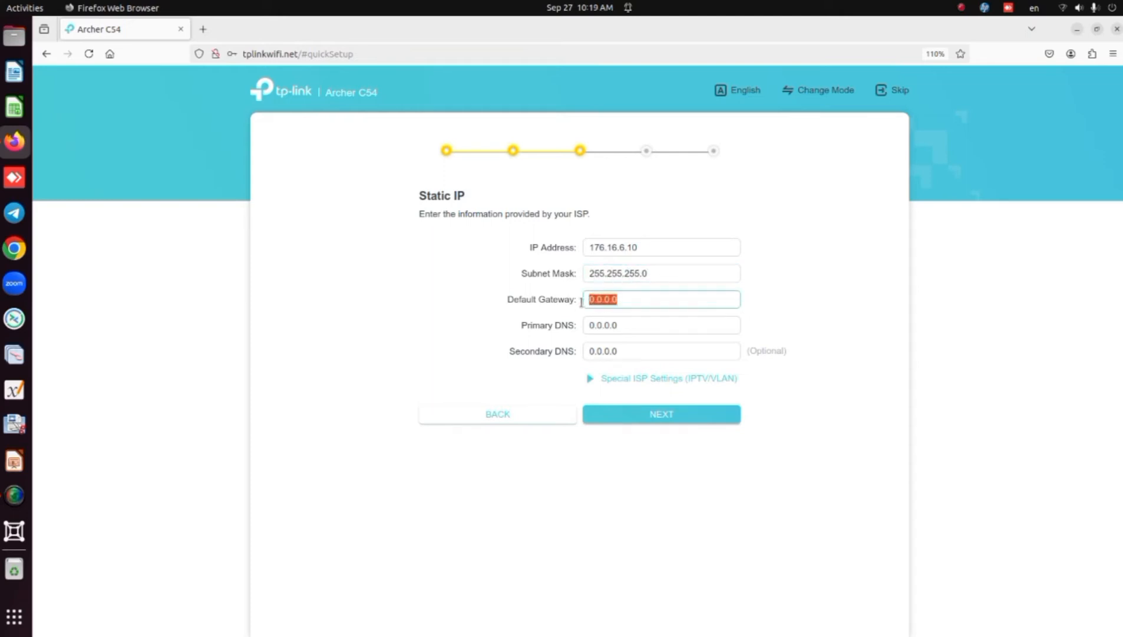
text(176.16.6.1)
drag(625, 325, 577, 328)
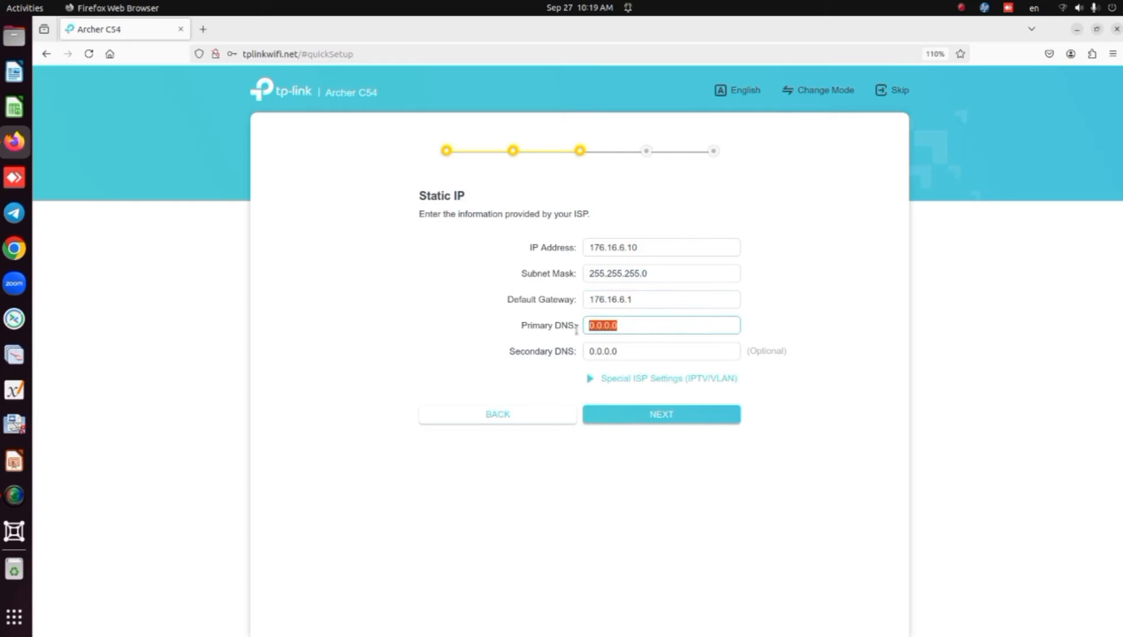
text(8.)
drag(620, 350, 583, 350)
text(8.4.4)
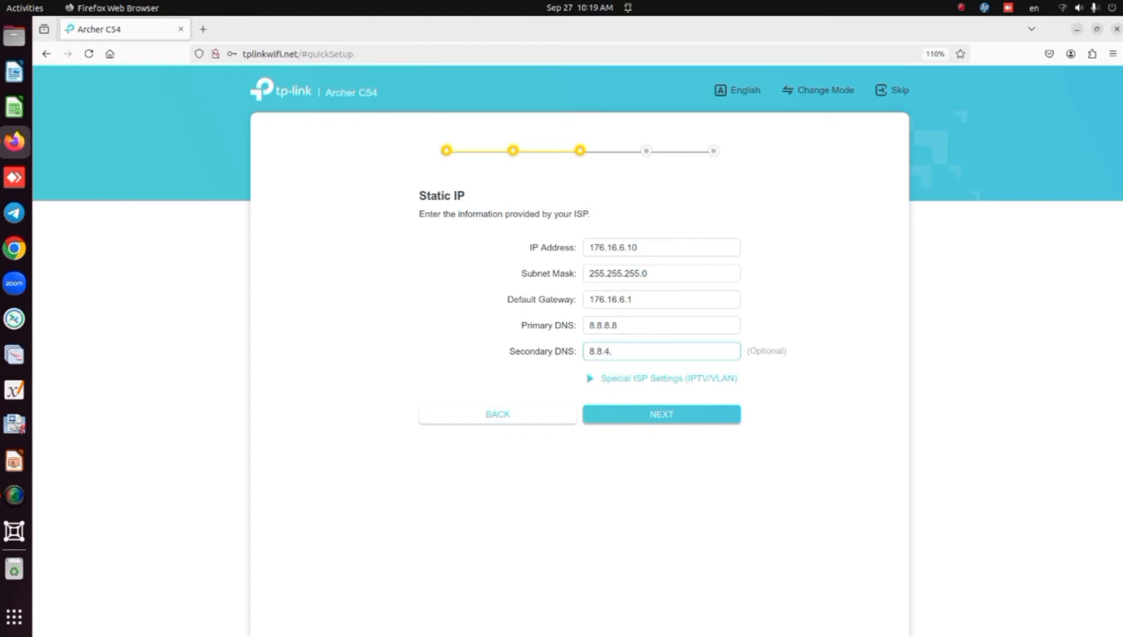
click(653, 416)
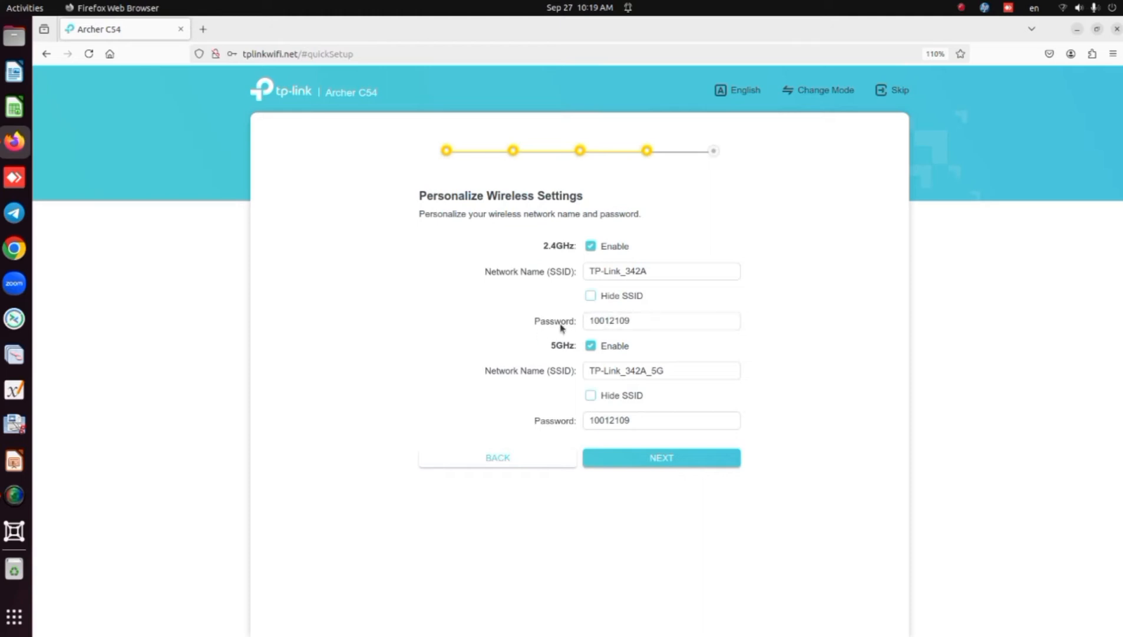
- Rename the 2.4GHz network to My Router and give the Wi-Fi a new password
drag(646, 271, 570, 271)
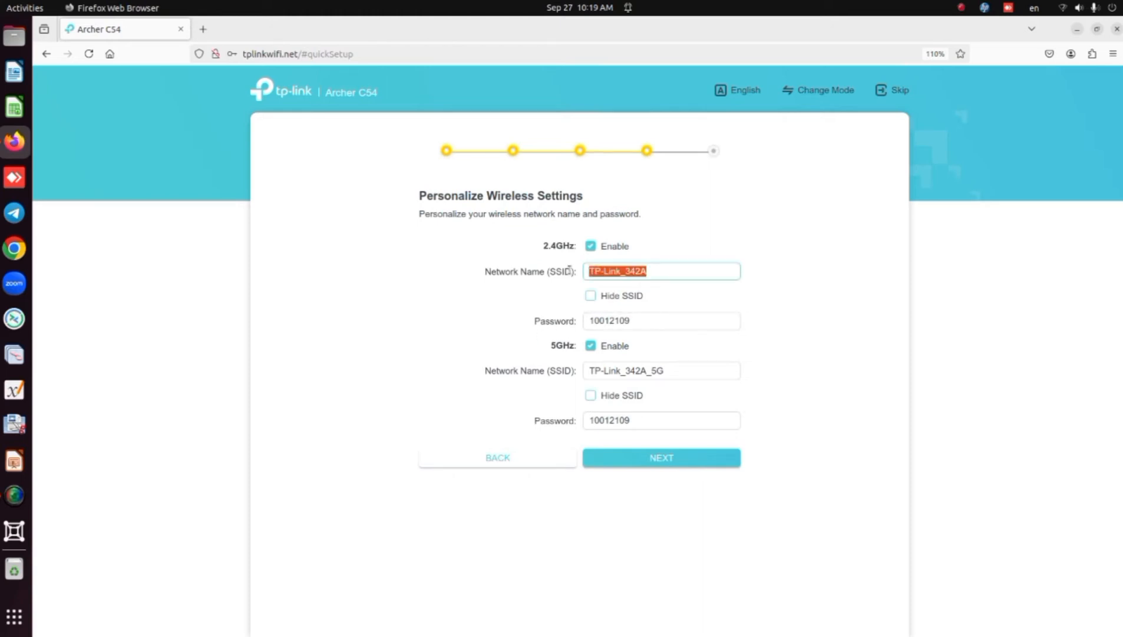
text(MY )
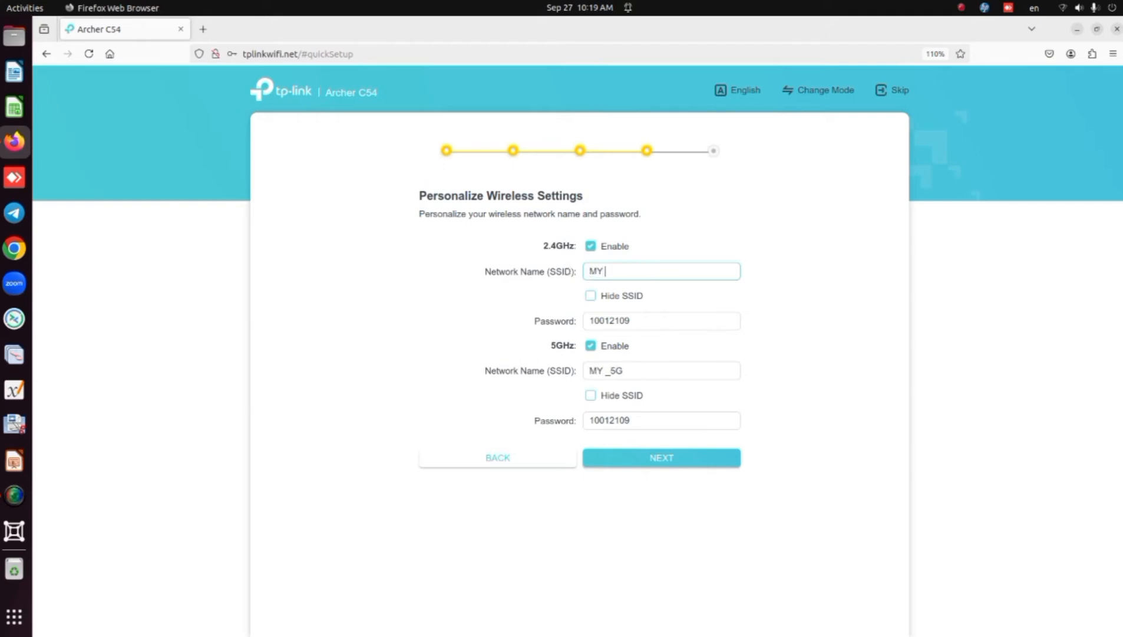
text(Router)
drag(644, 321, 580, 320)
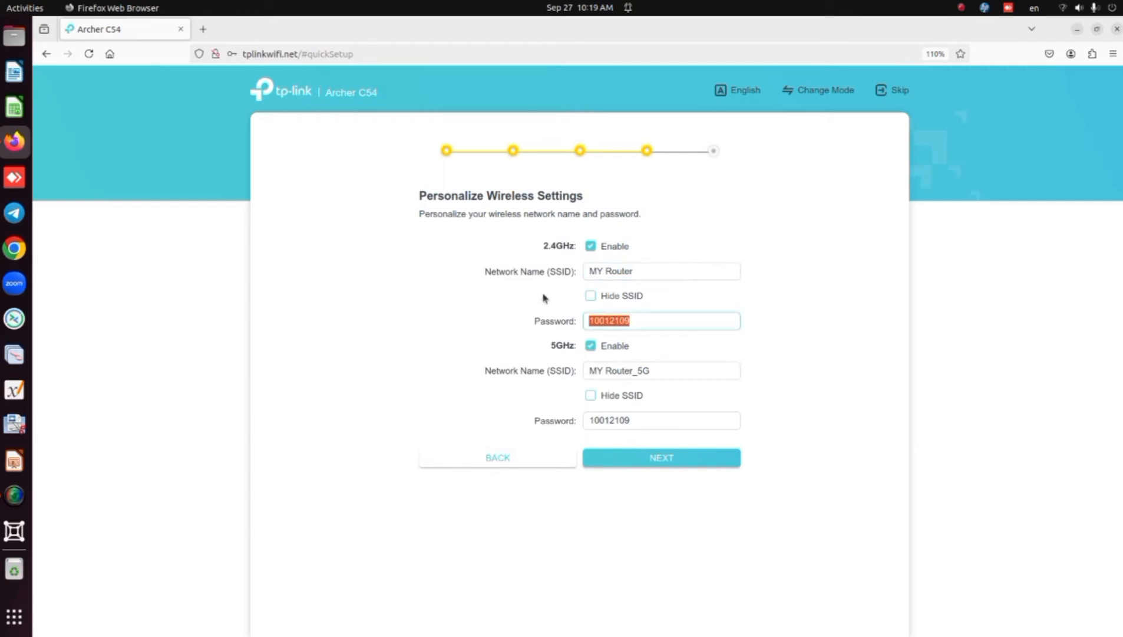
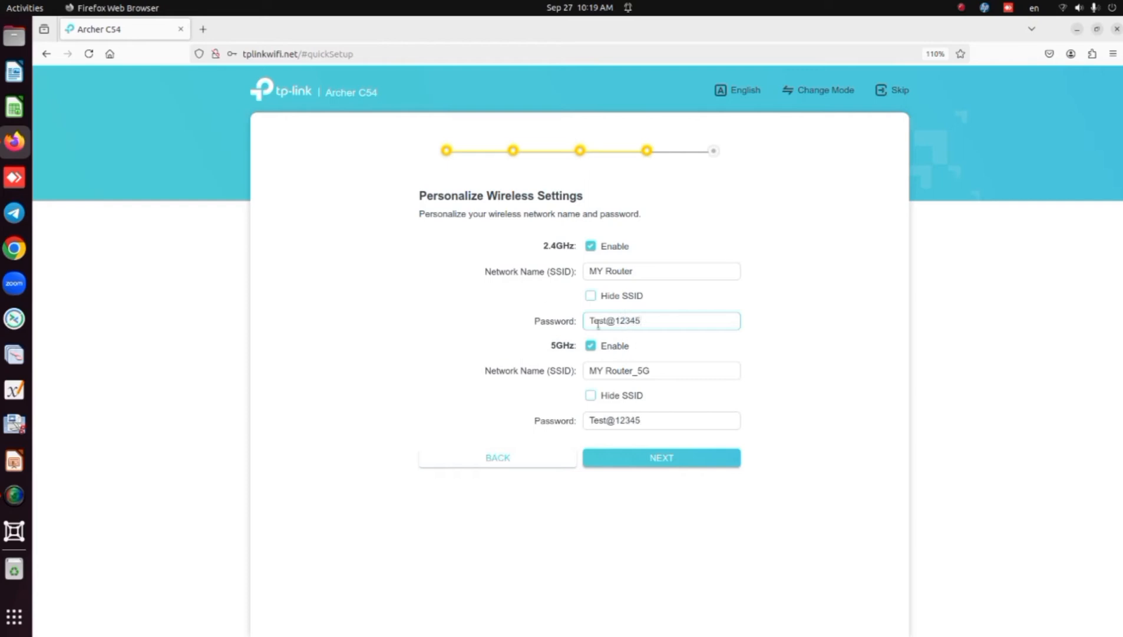
click(658, 279)
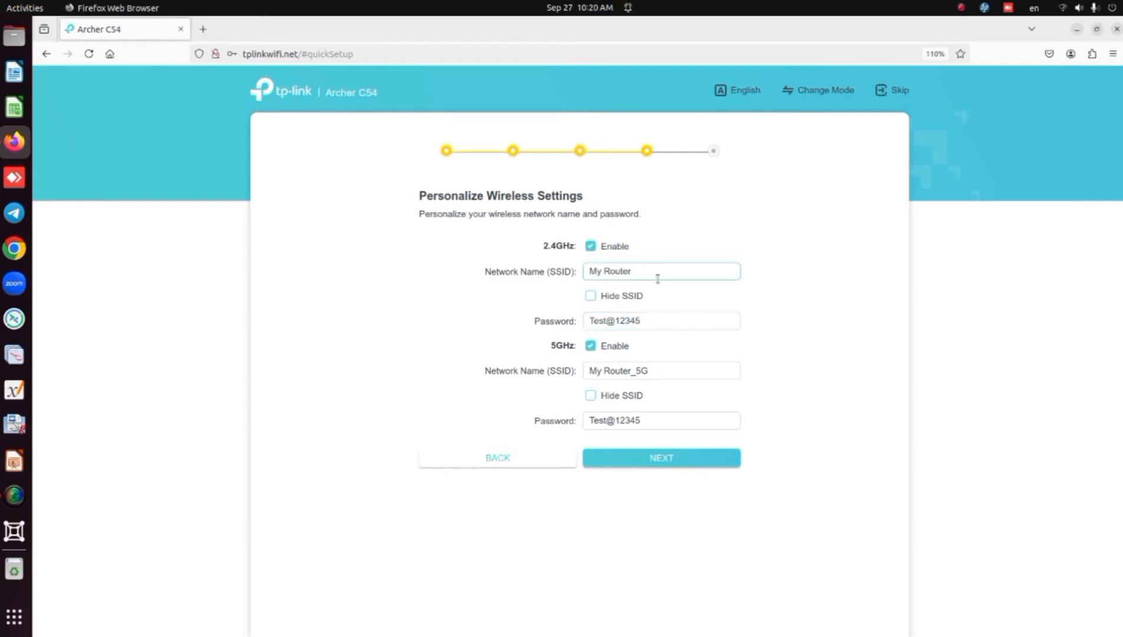
click(643, 427)
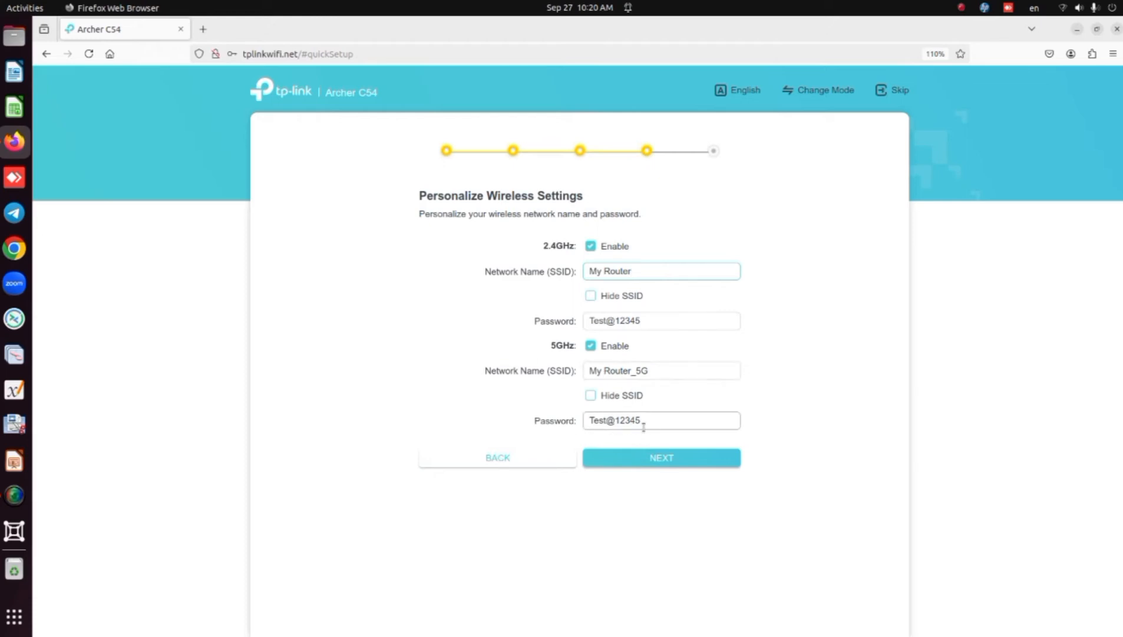
click(673, 465)
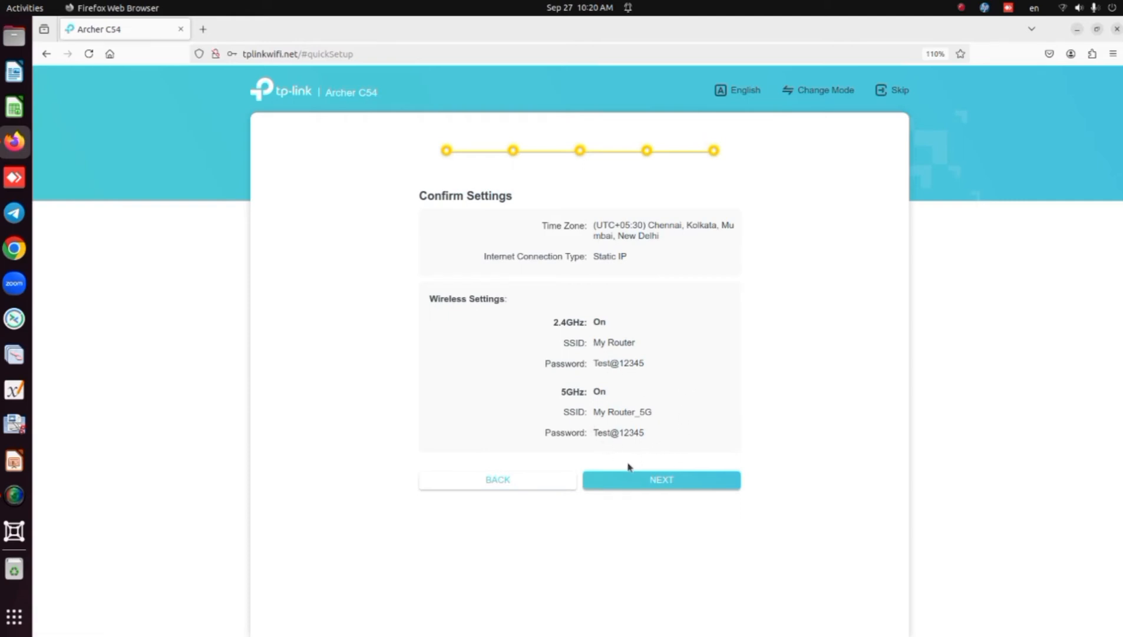
- Apply the settings shown on the Confirm Settings page
click(672, 488)
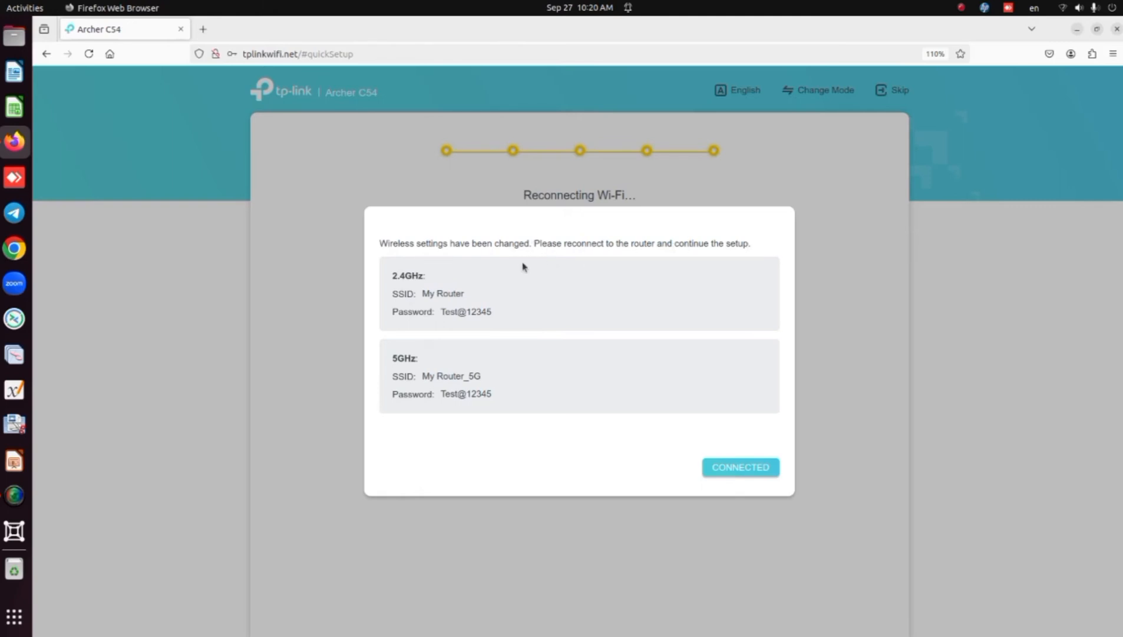
- Connect to My Router_5G using the new Wi-Fi password
click(1095, 8)
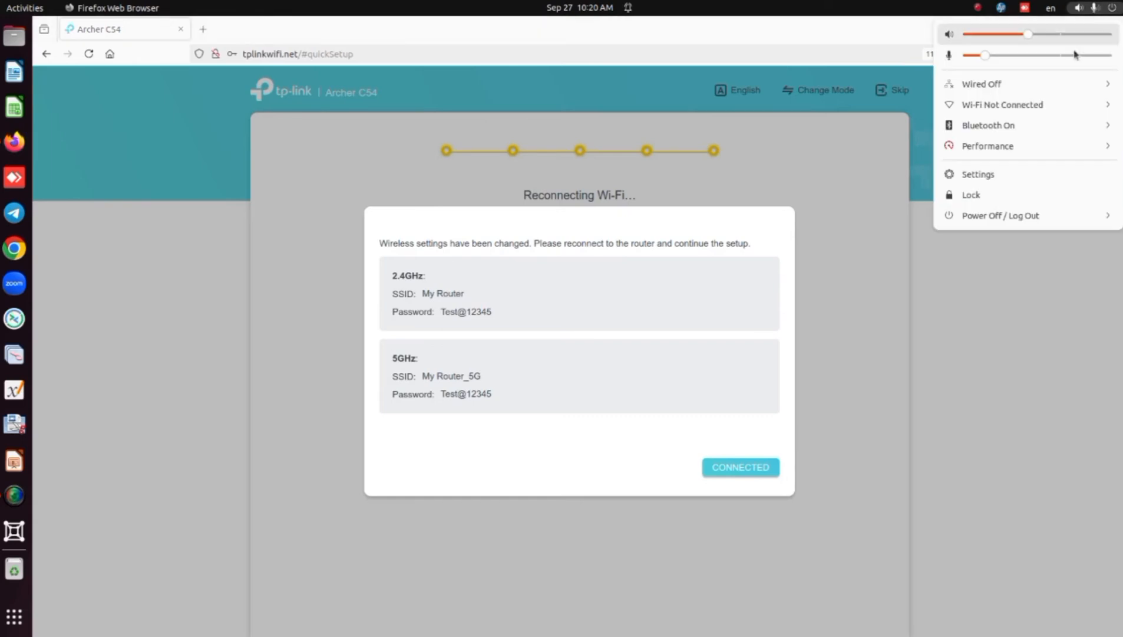
click(1026, 105)
click(1029, 126)
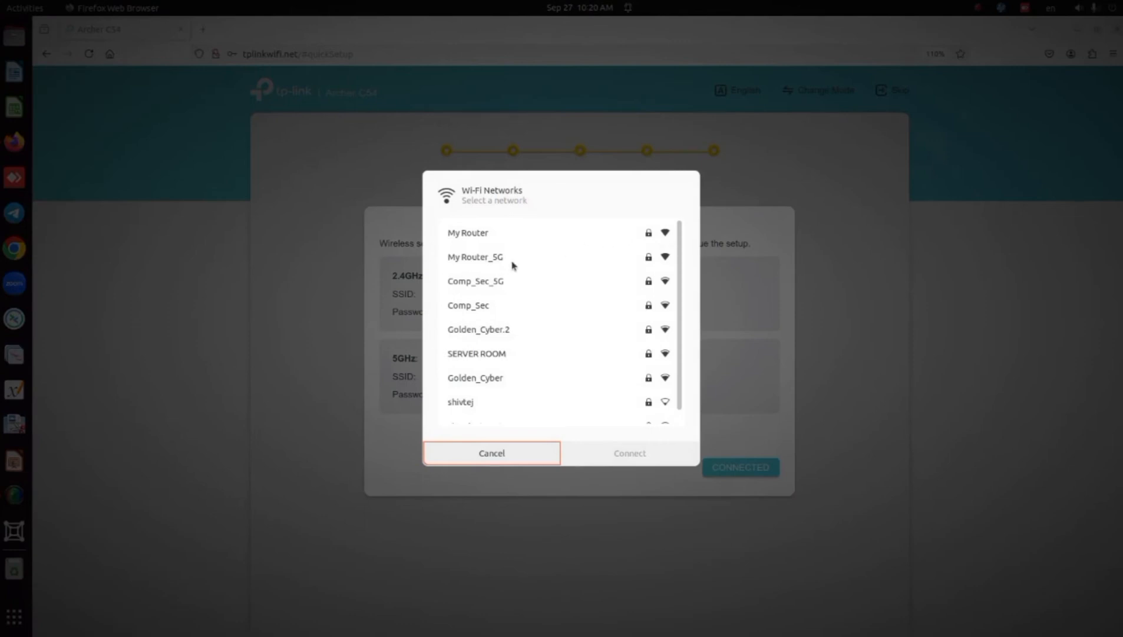
click(532, 262)
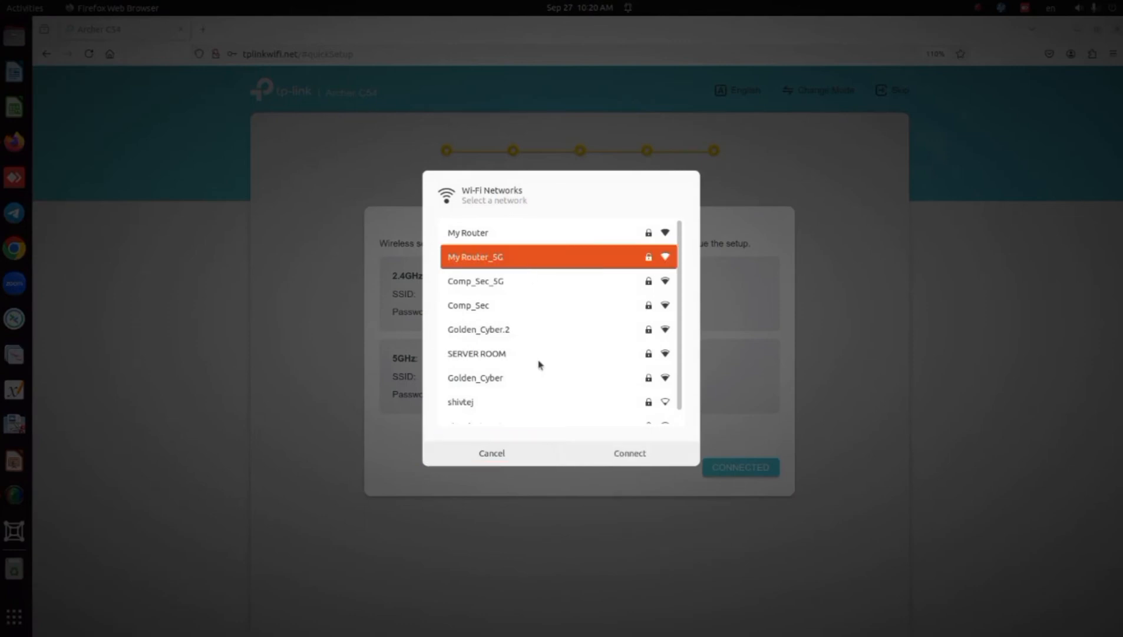
click(629, 454)
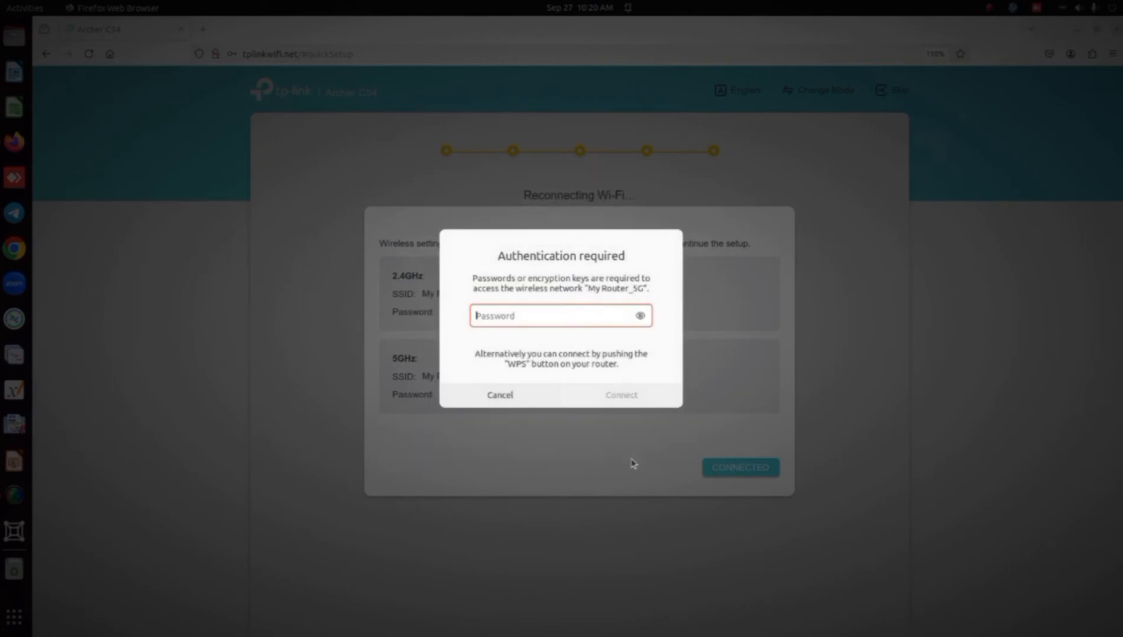
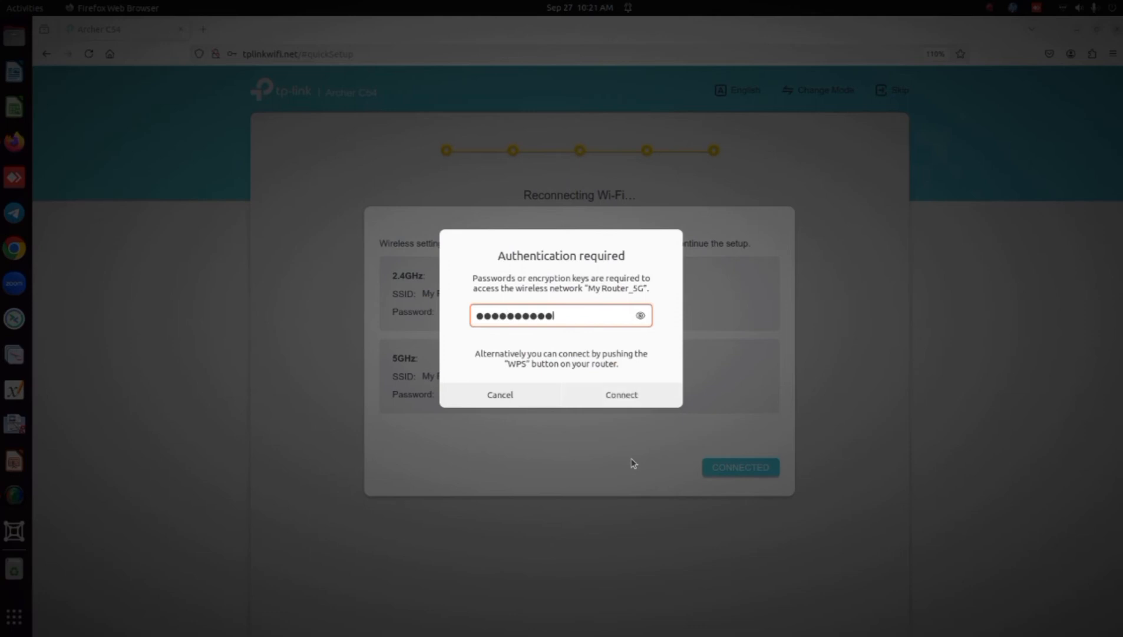
click(641, 316)
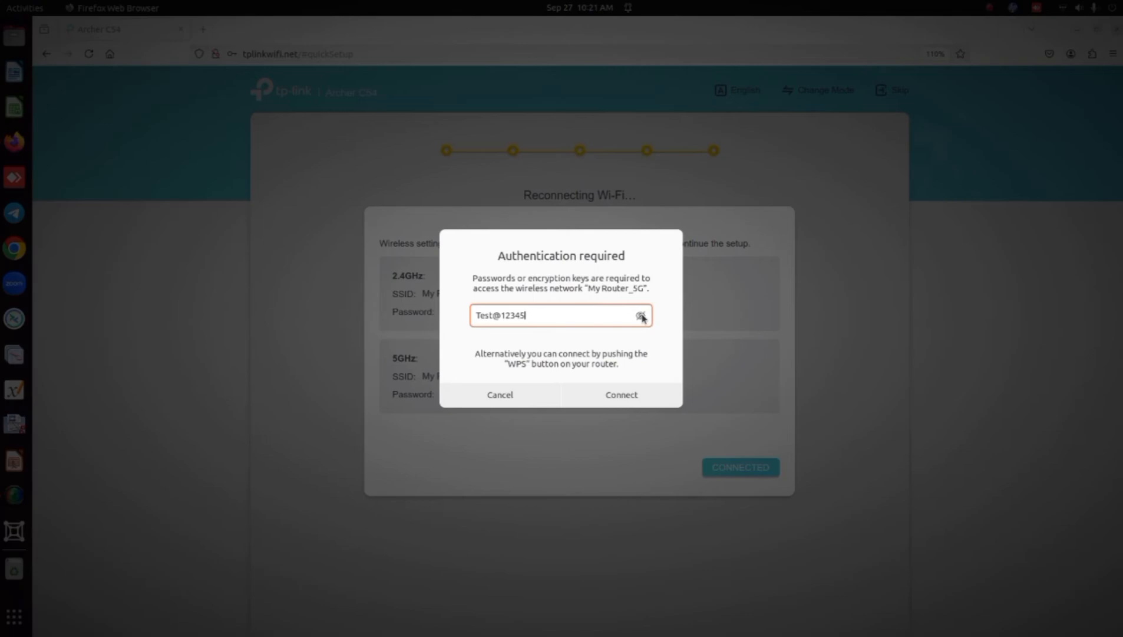
click(621, 395)
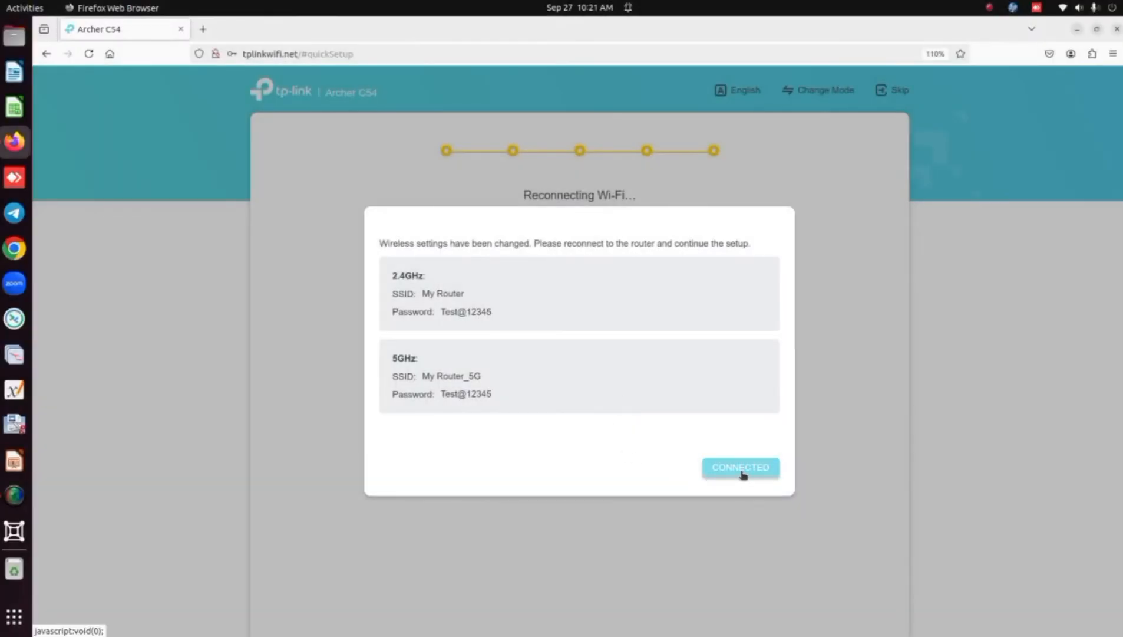
- Verify the computer is on My Router_5G and confirm reconnection to the router
click(1067, 7)
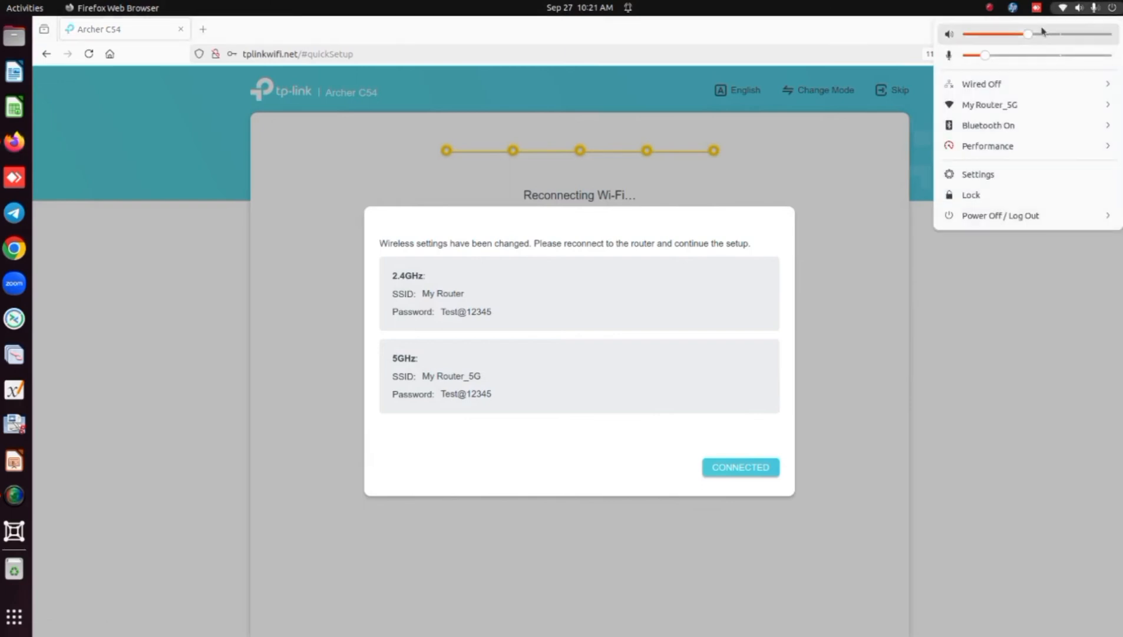
click(800, 393)
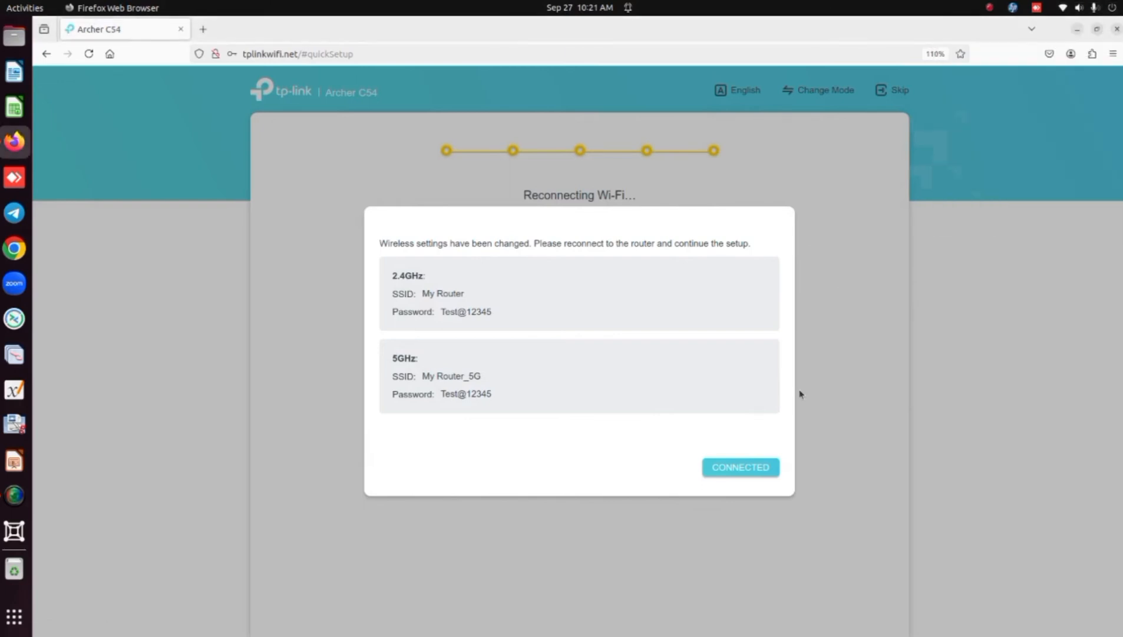
click(742, 469)
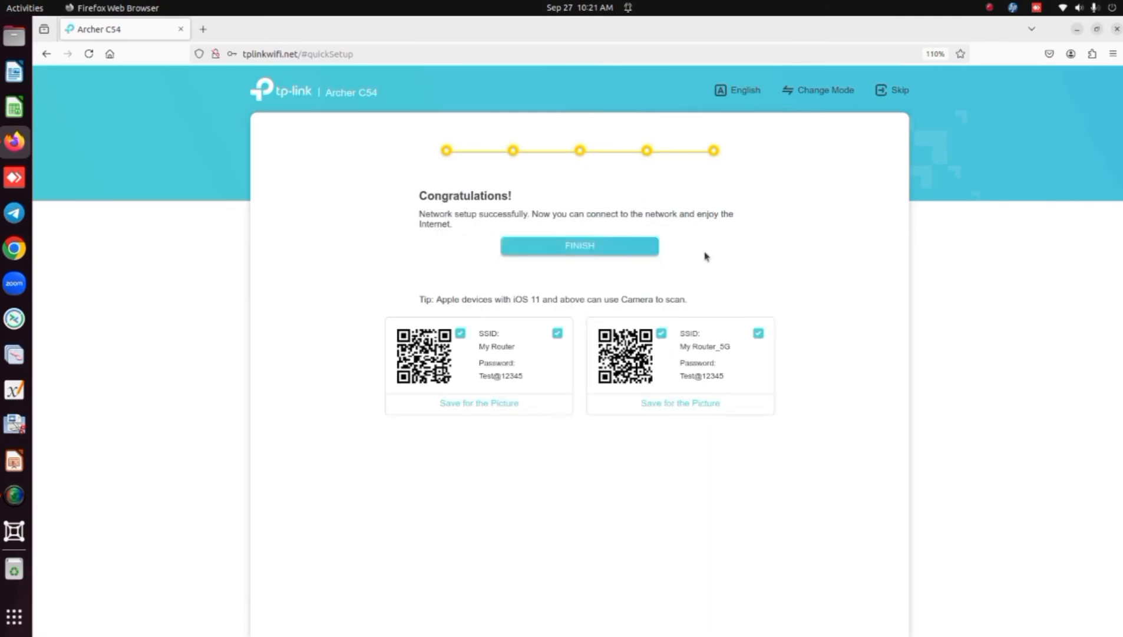
- Finish the quick setup from the Congratulations page
click(614, 255)
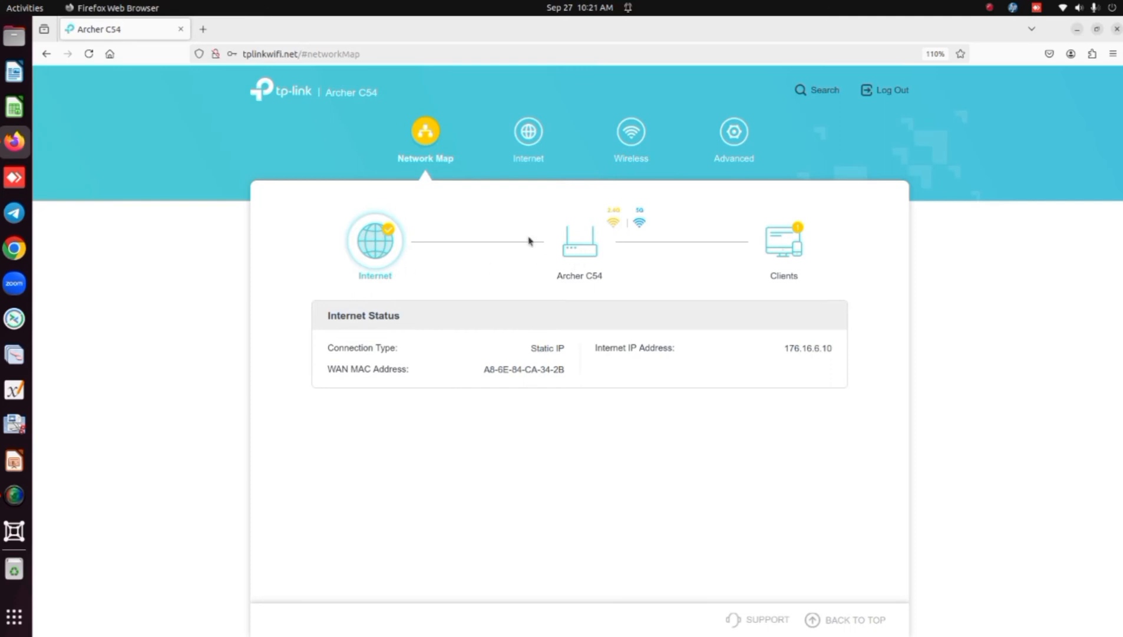
- Confirm Static IP is still the connection type and review the My Router Wi-Fi settings, then go to Advanced
click(527, 137)
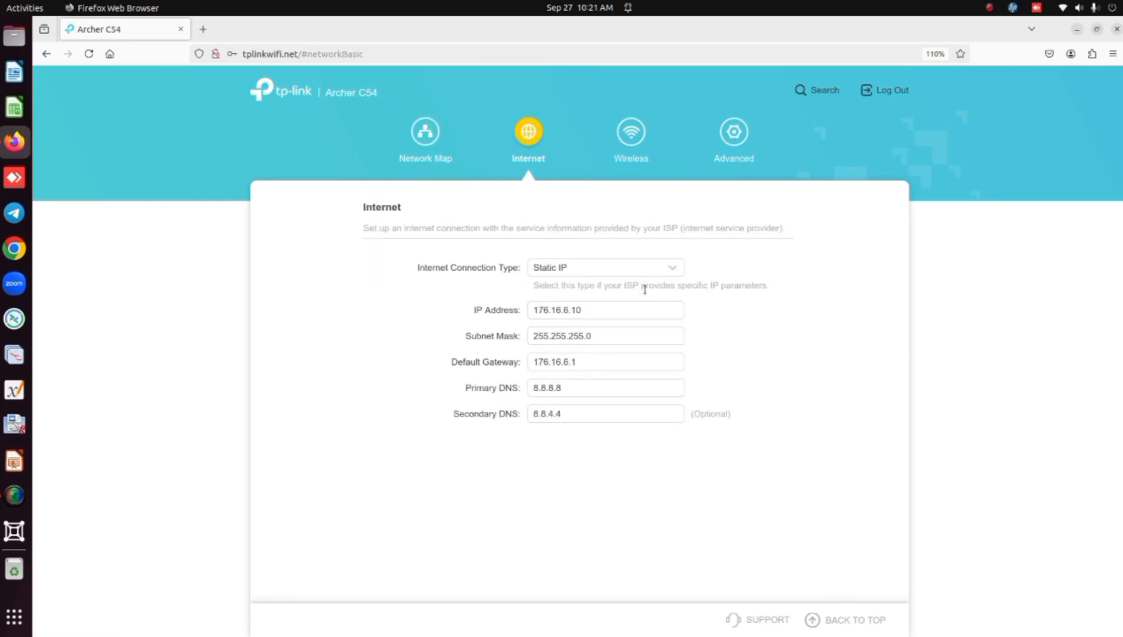
click(671, 270)
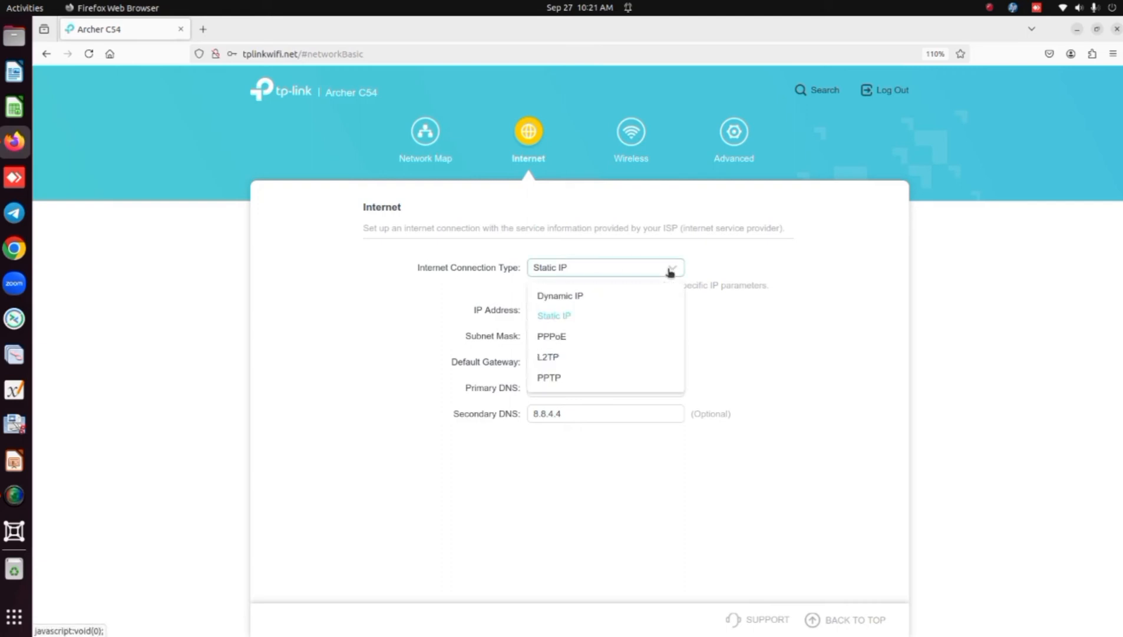
click(671, 269)
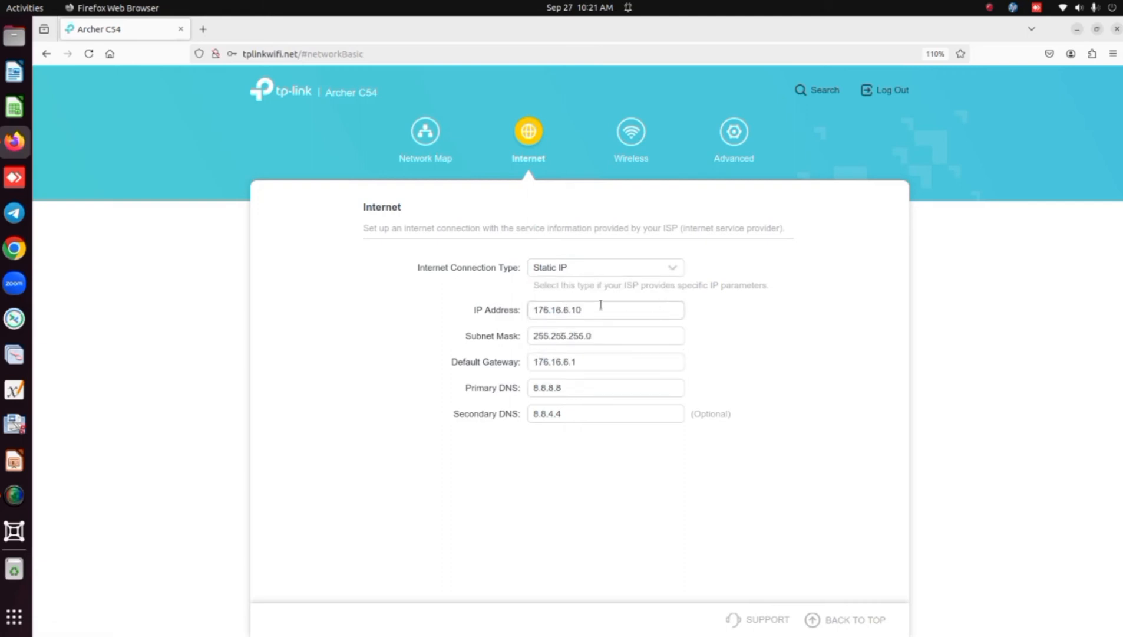
click(630, 134)
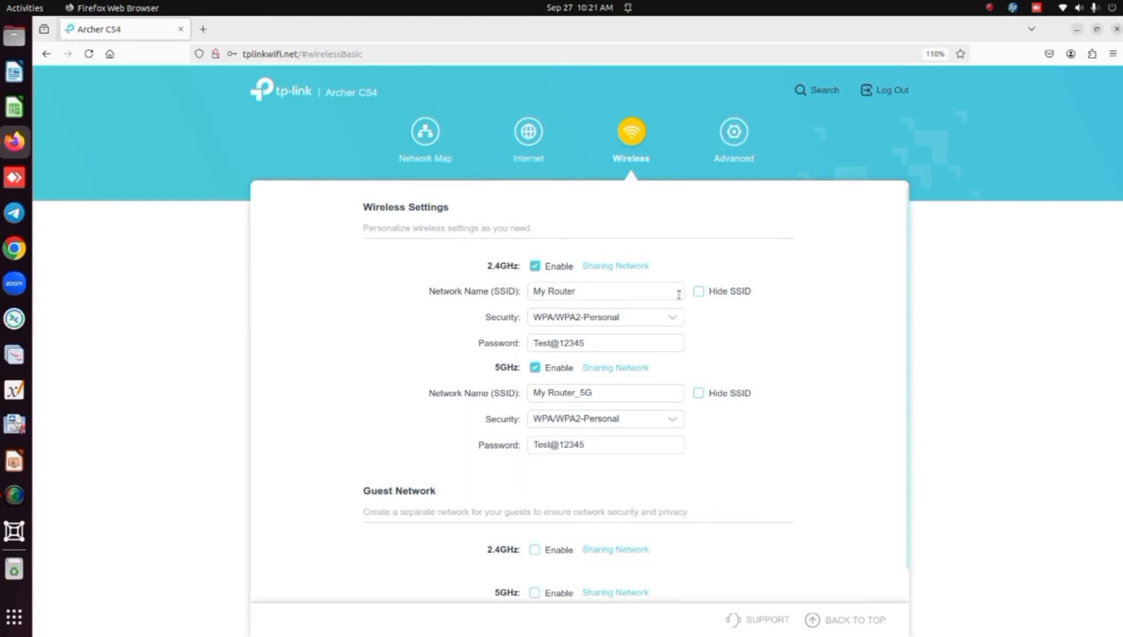
click(735, 148)
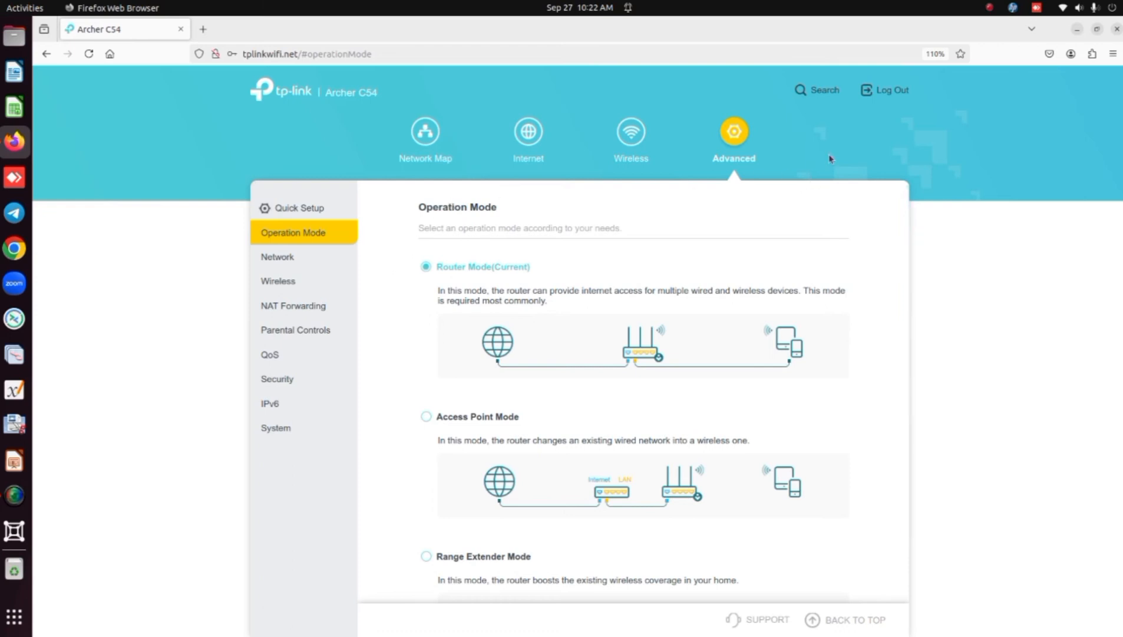
- Log out of the router admin page, check the connected Wi-Fi network, and open a new browser tab
click(882, 90)
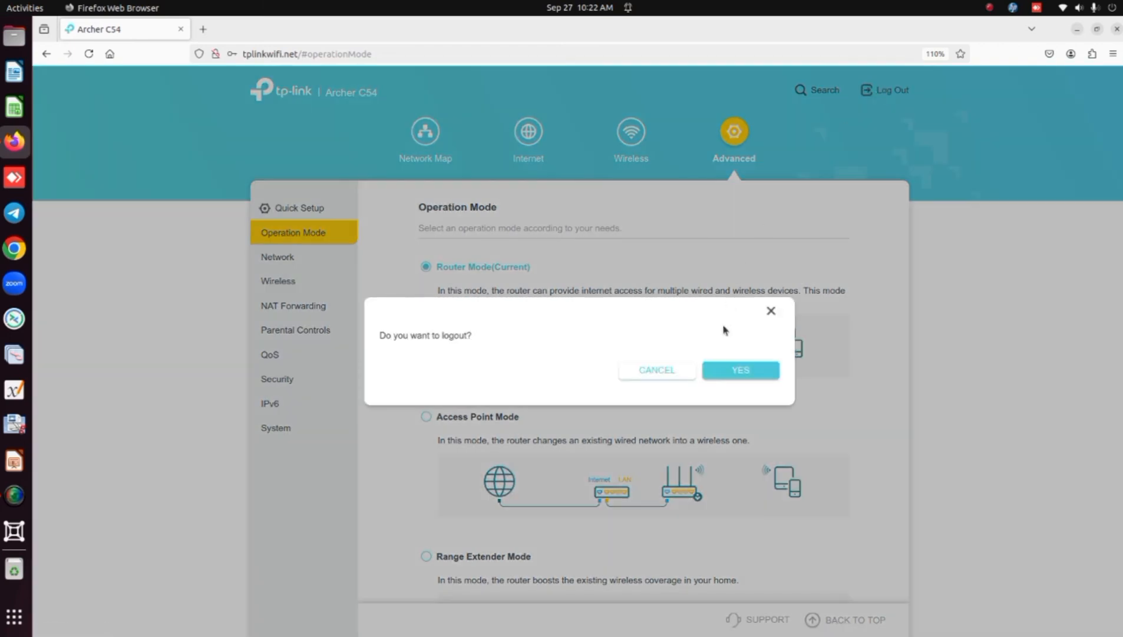
click(728, 369)
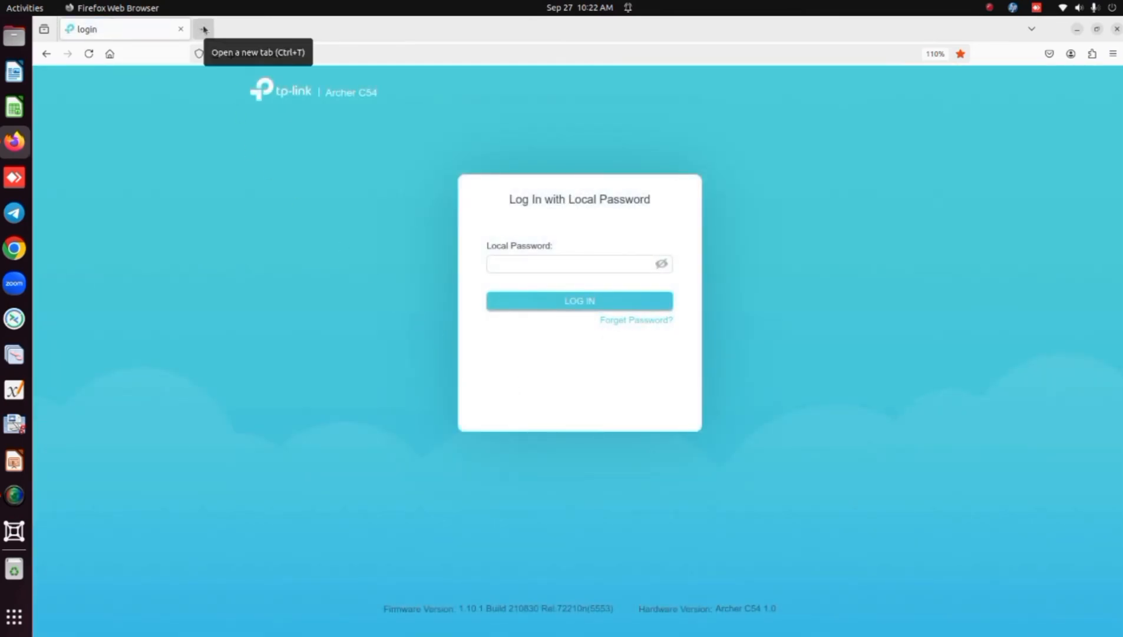
click(1087, 7)
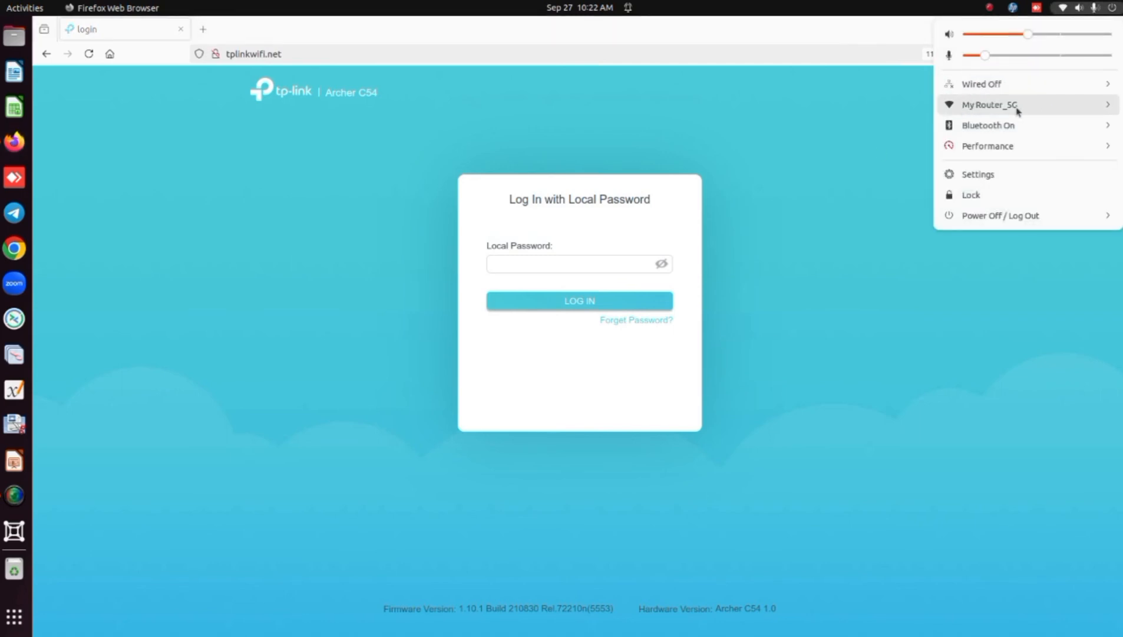
click(313, 146)
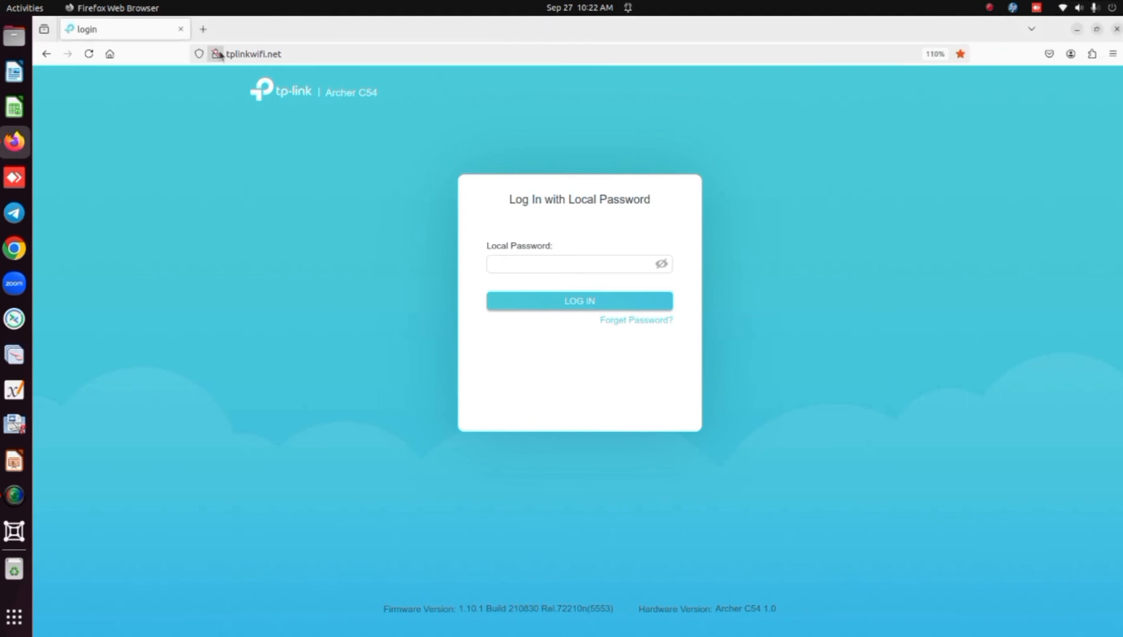
click(203, 28)
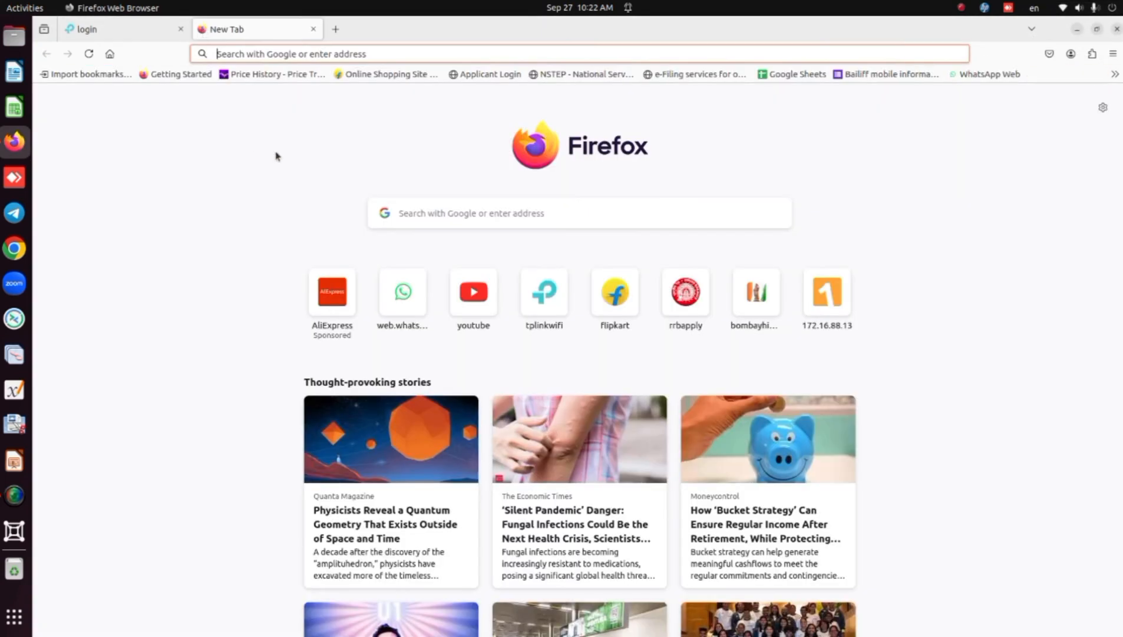
- Search Google for 'speed test'
click(411, 211)
text(sp)
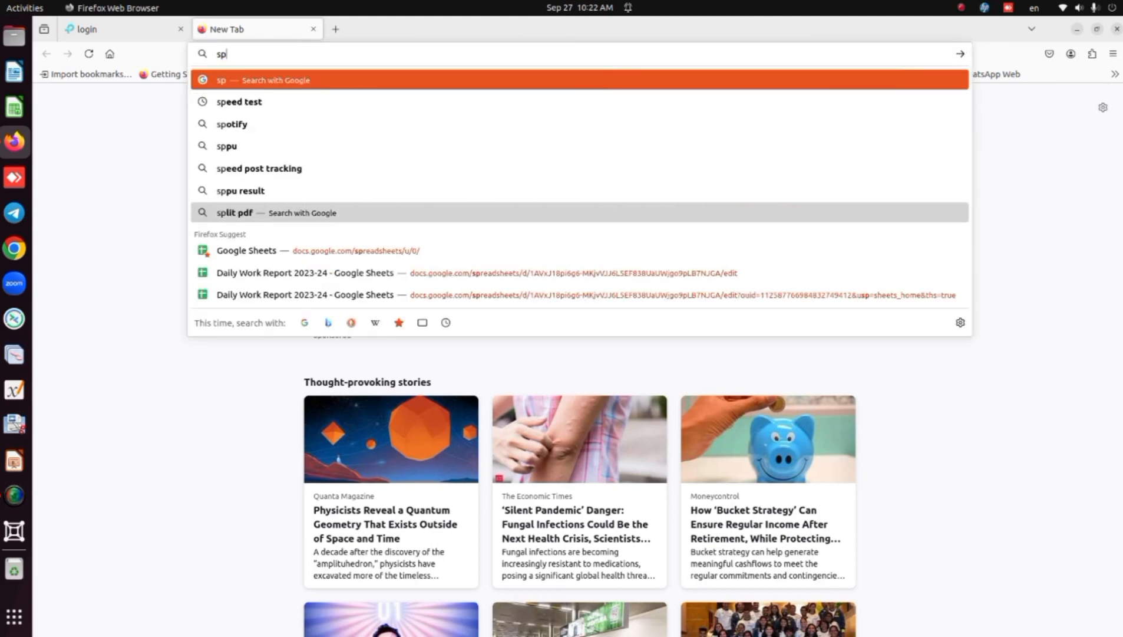
text(eed test)
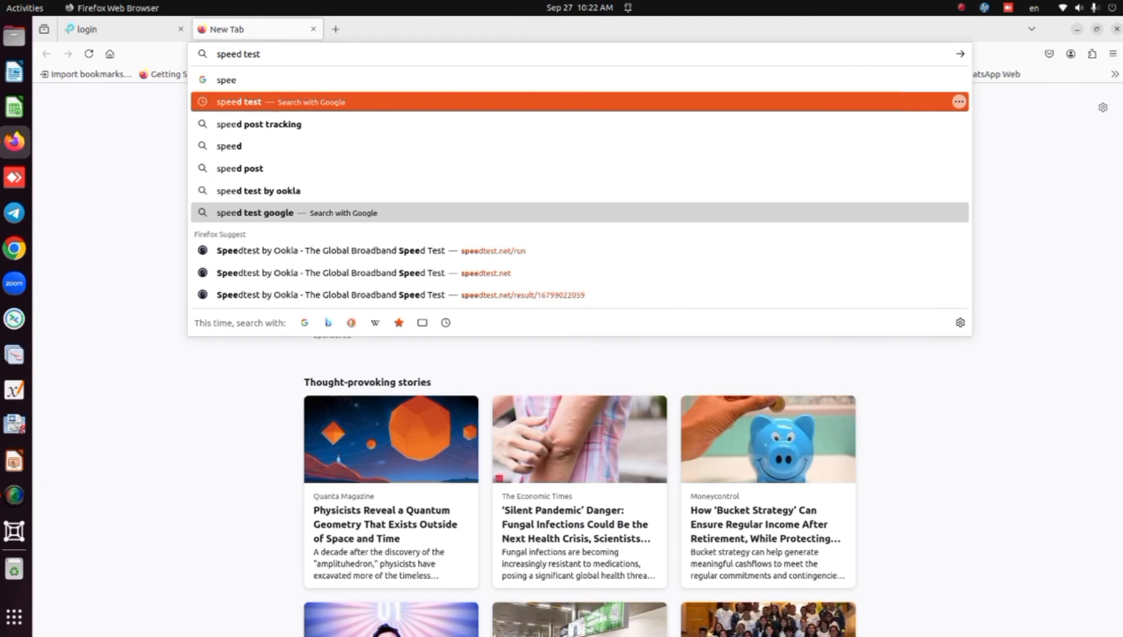
key(Return)
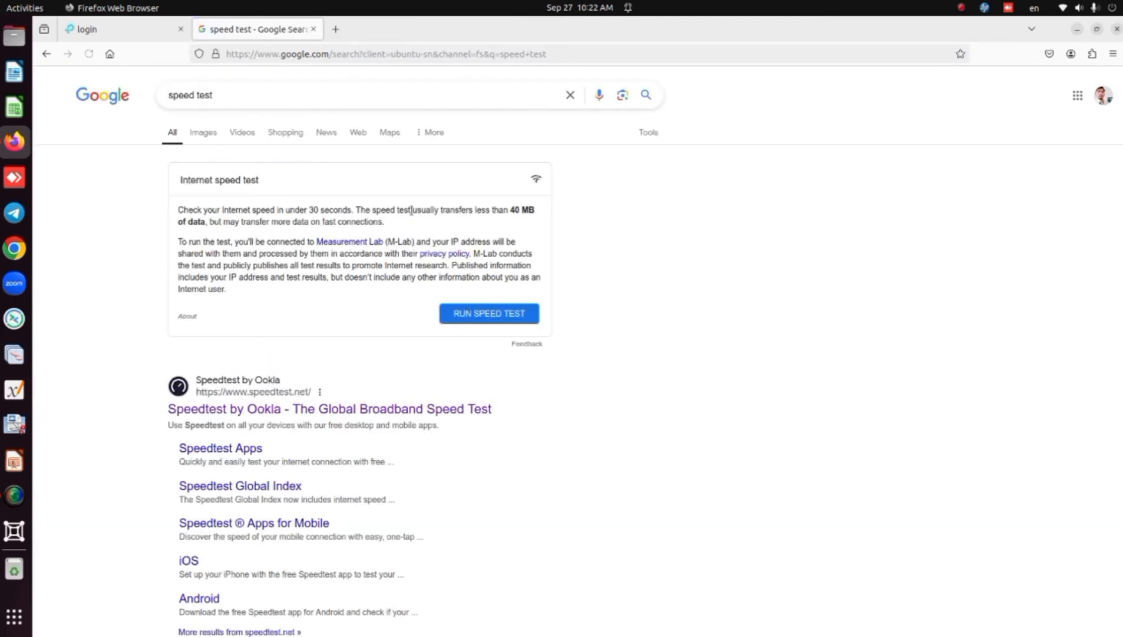
- Run a Speedtest by Ookla test with location allowed, getting 91.20 Mbps down, 94.01 Mbps up and 6 ms ping
click(385, 415)
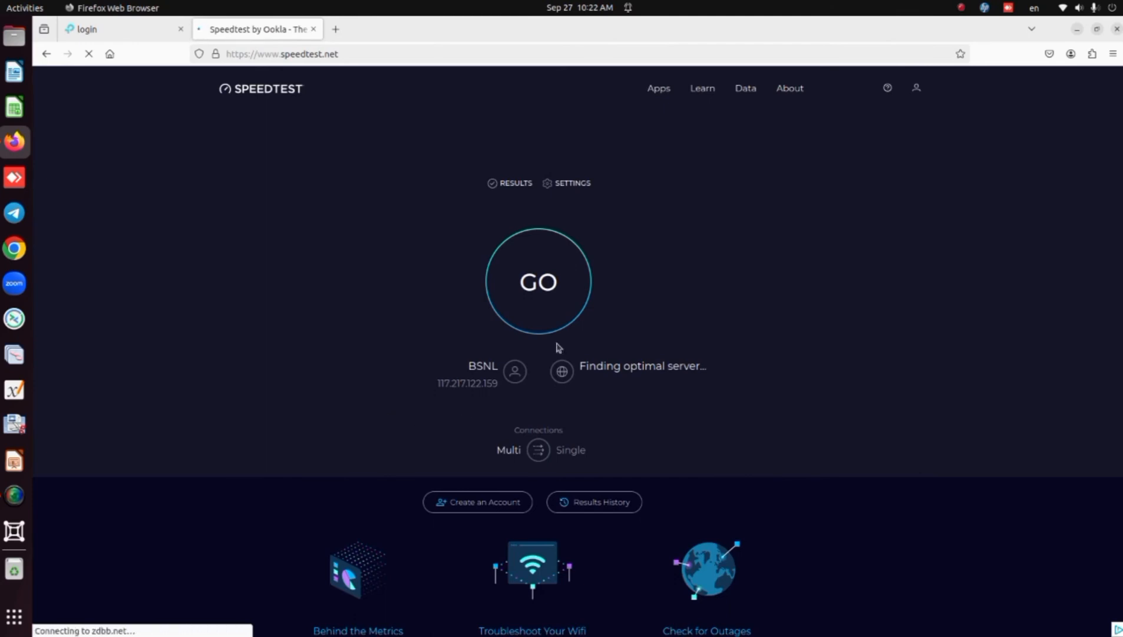
click(536, 303)
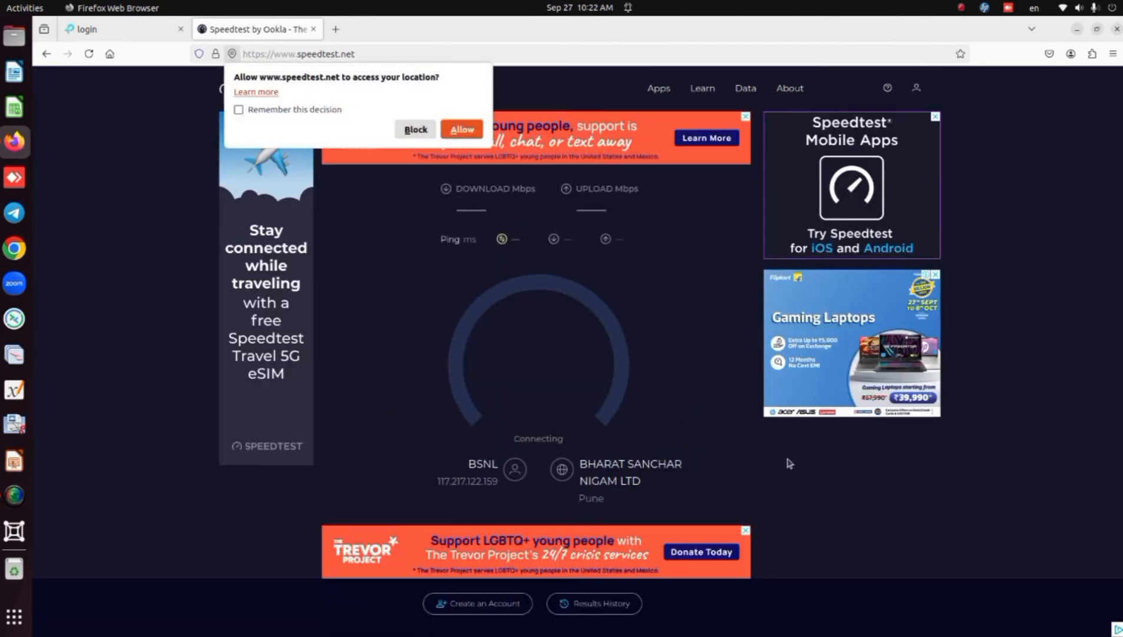
click(462, 129)
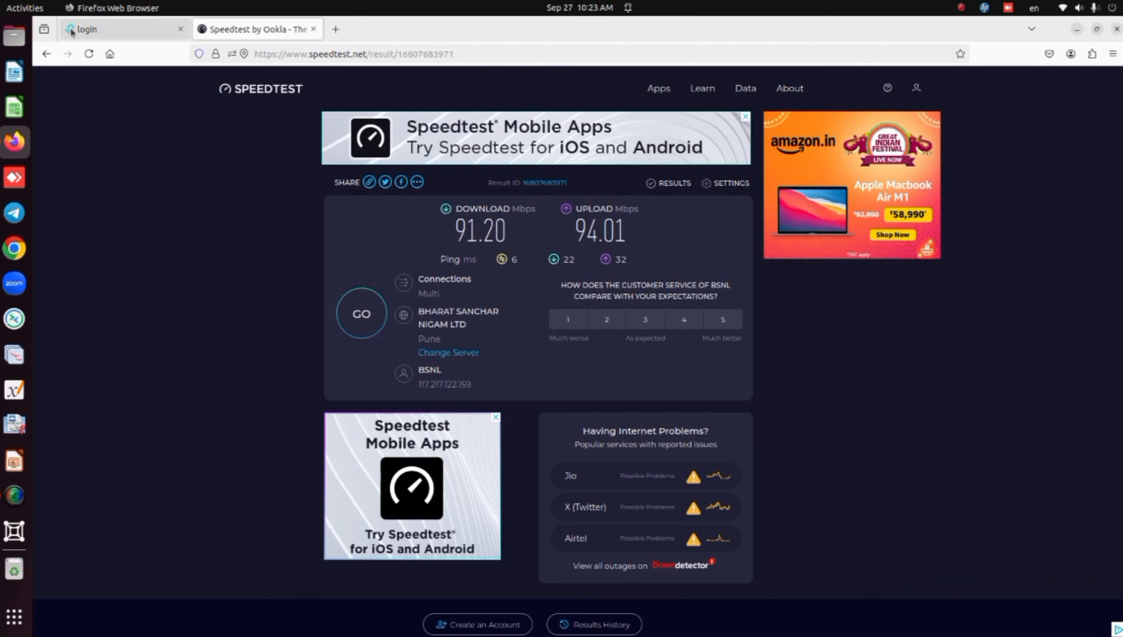
mouse_move(109, 38)
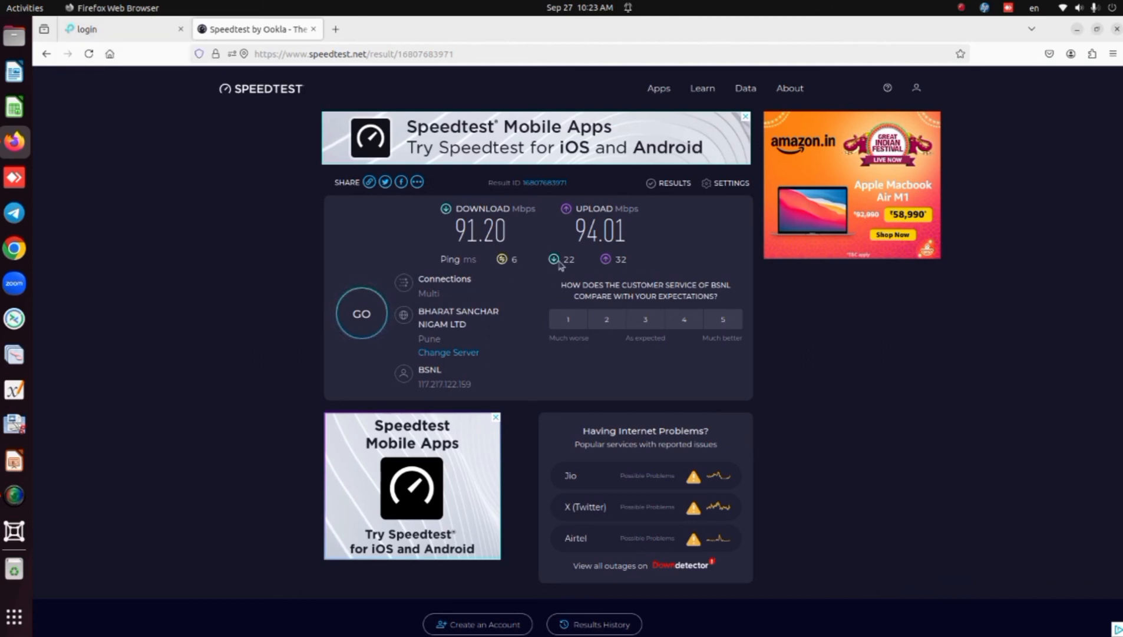
- Log back into the router admin page with the local password
click(100, 33)
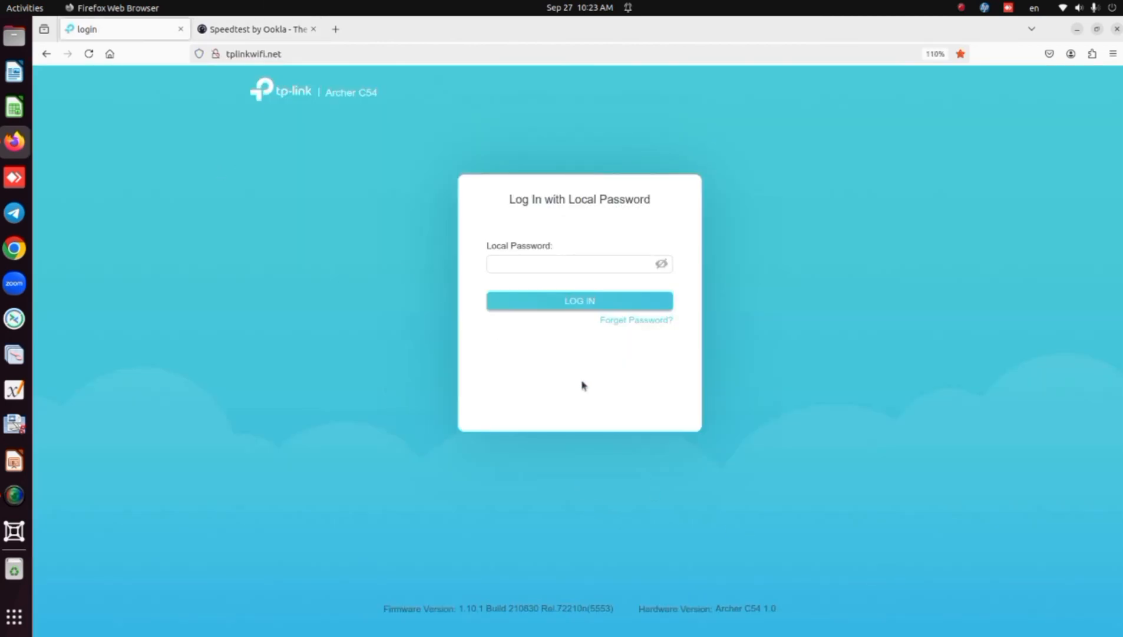
click(514, 260)
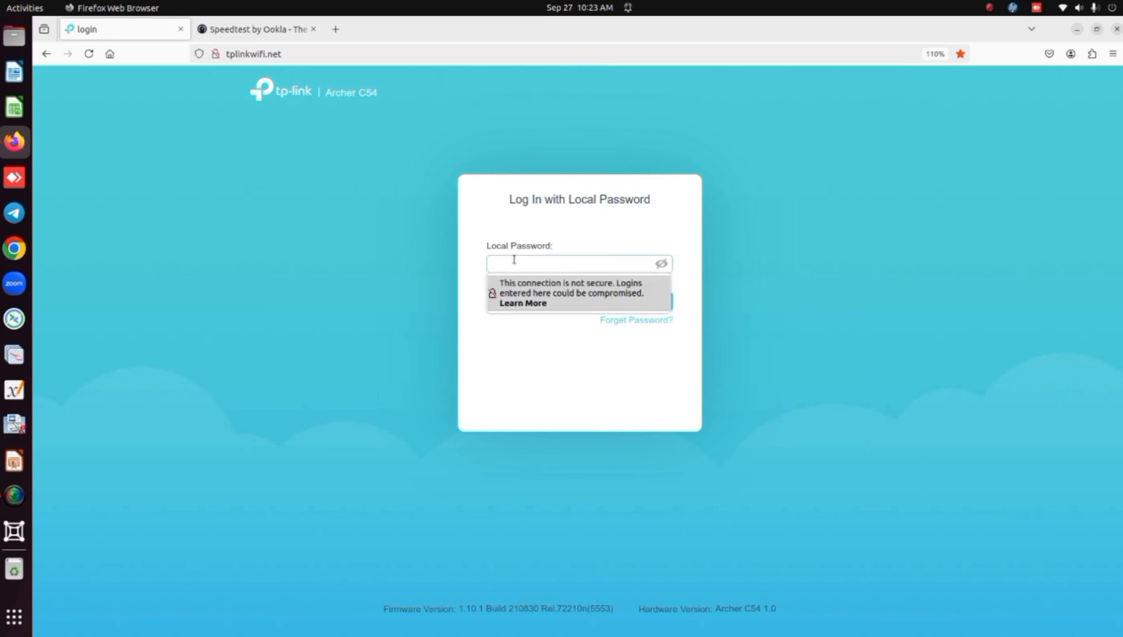
text(a)
key(Return)
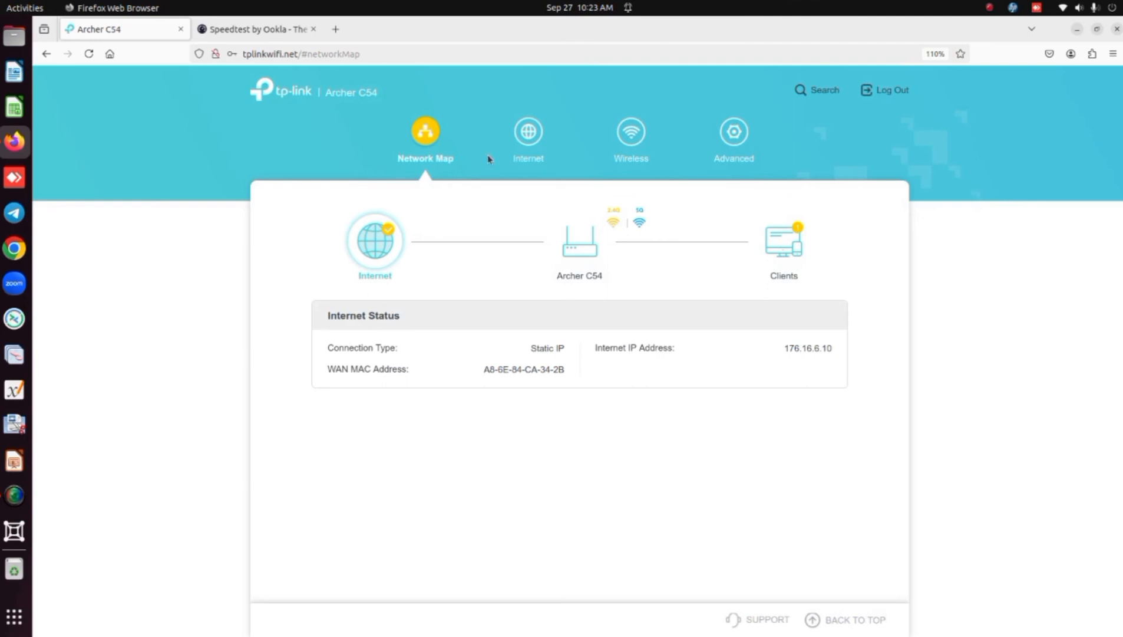
- Recheck the Internet and Wireless settings and Network Map, then log out of the router
click(565, 148)
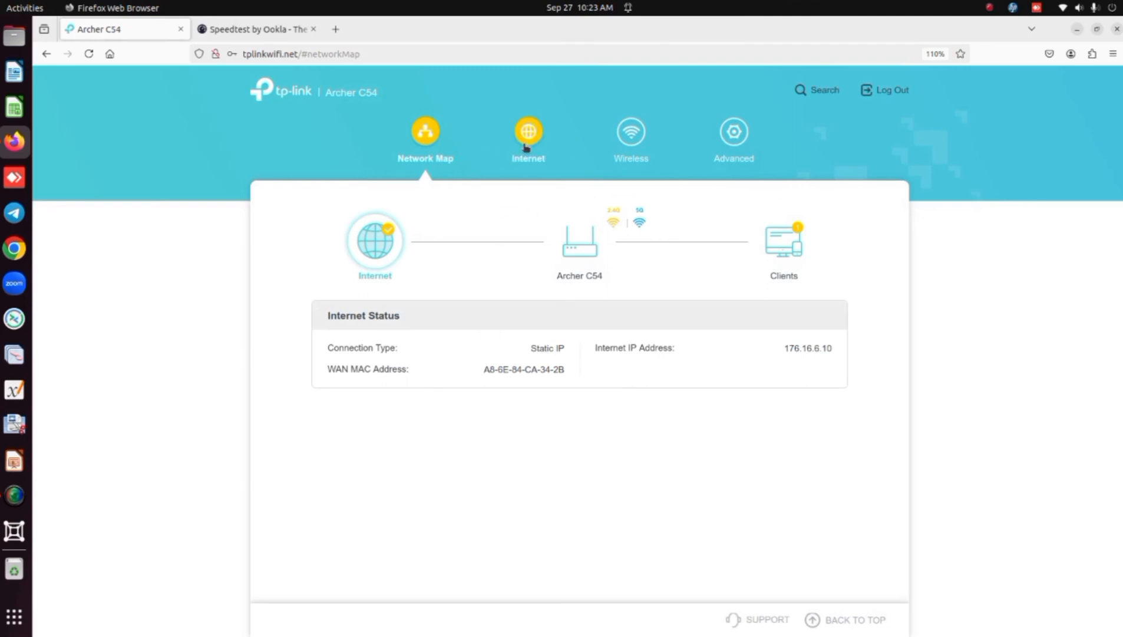
click(741, 144)
click(631, 134)
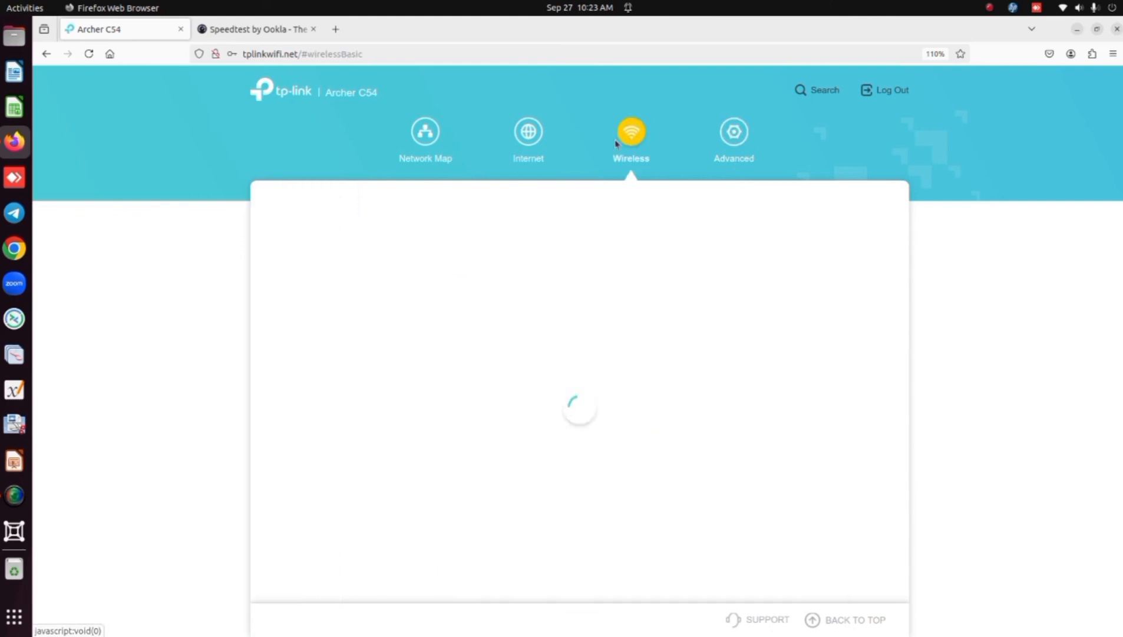
click(528, 135)
click(430, 143)
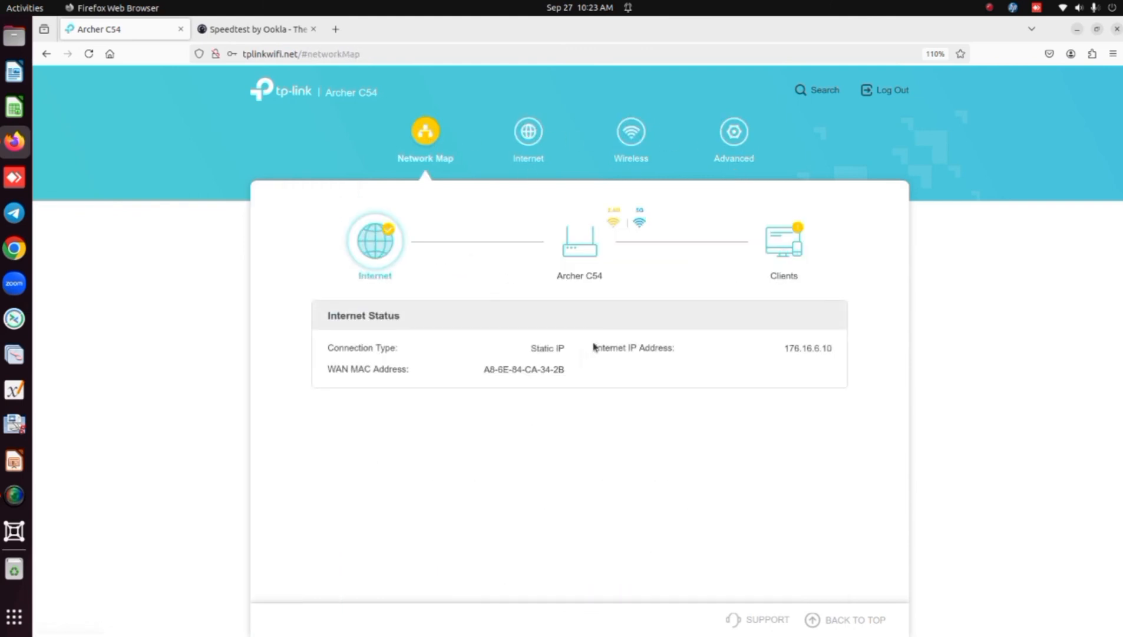
click(890, 92)
click(734, 375)
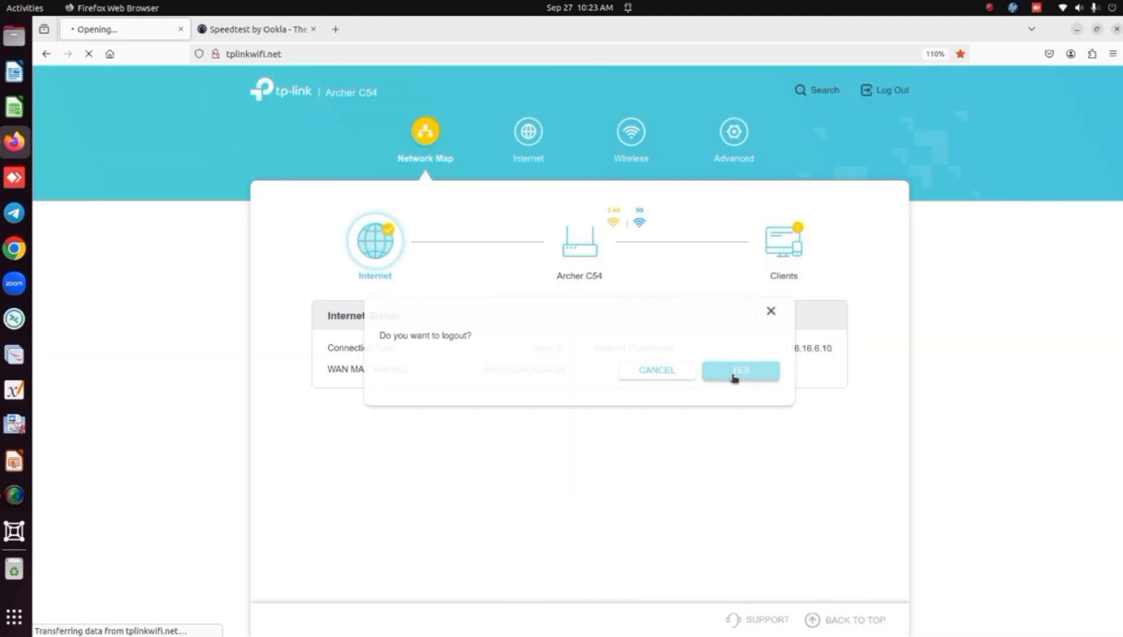